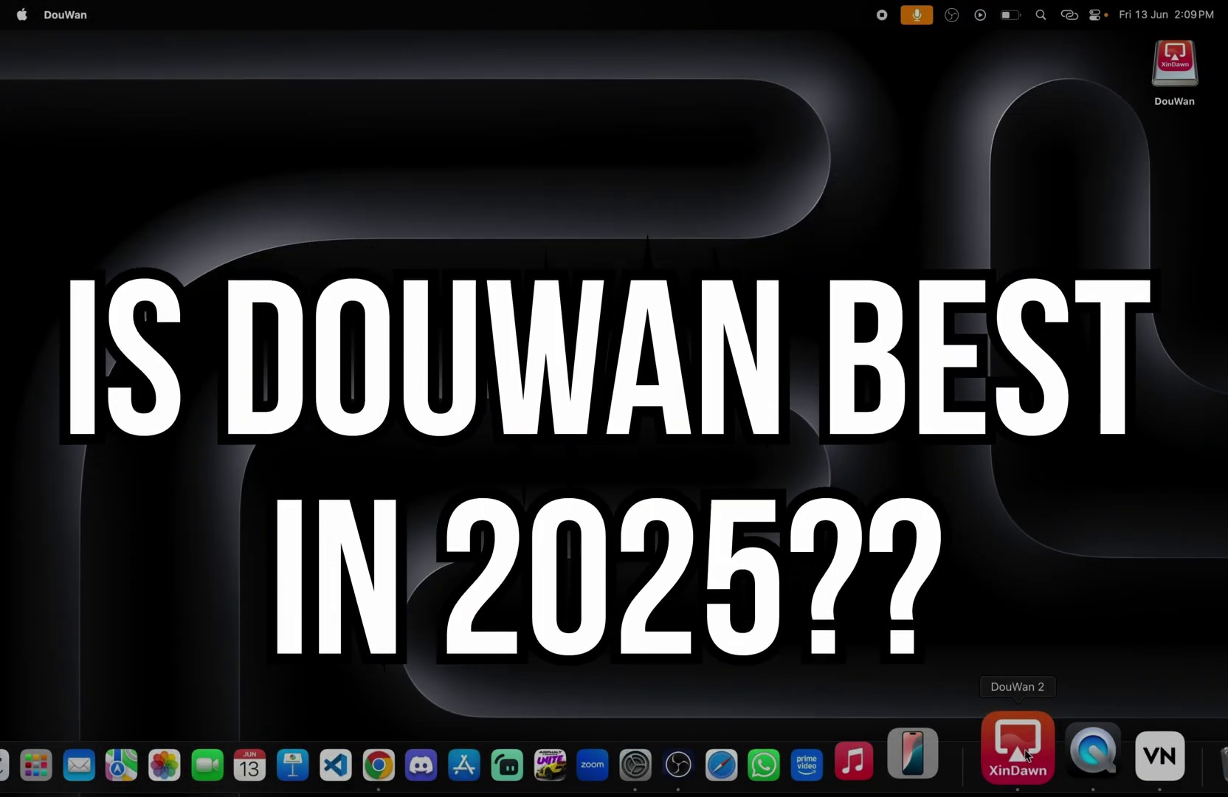
# Step: Launch the DouWan app from the Dock
pyautogui.click(1024, 751)
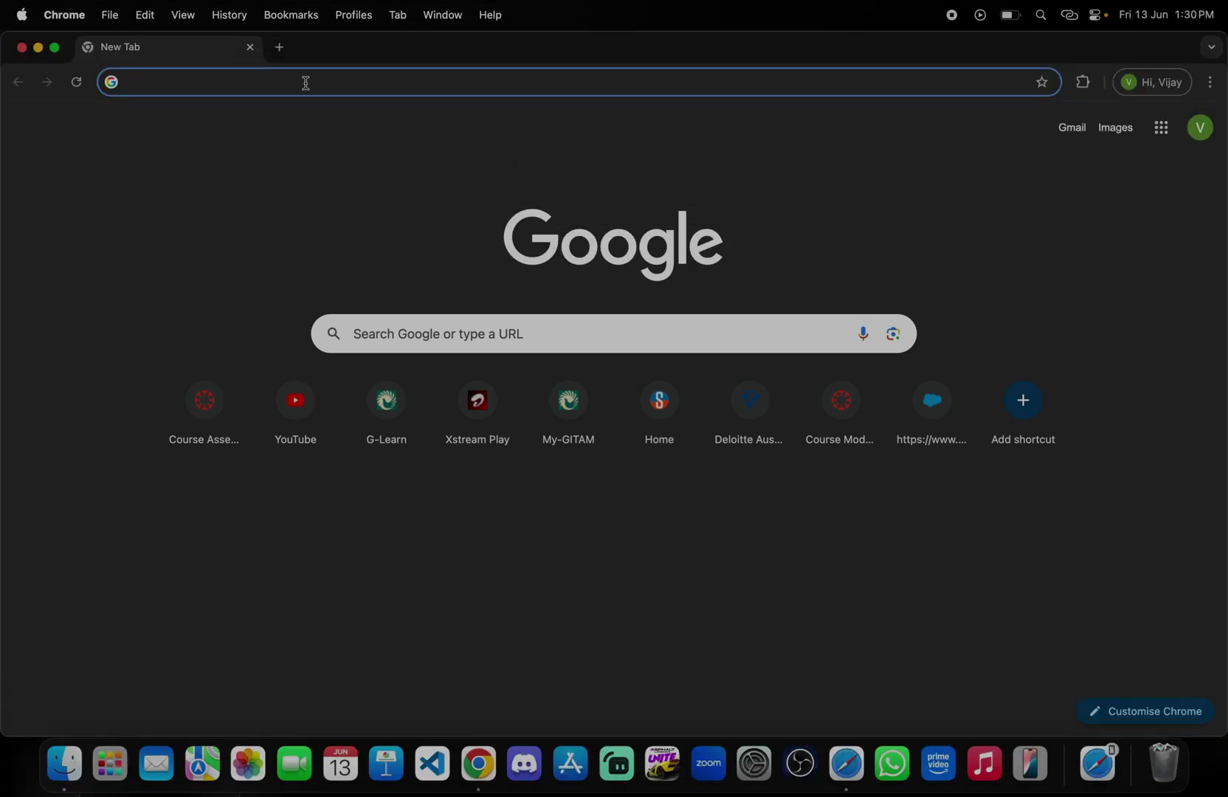
# Step: Search Google for DouWan from the Chrome address bar
pyautogui.write('douwa')
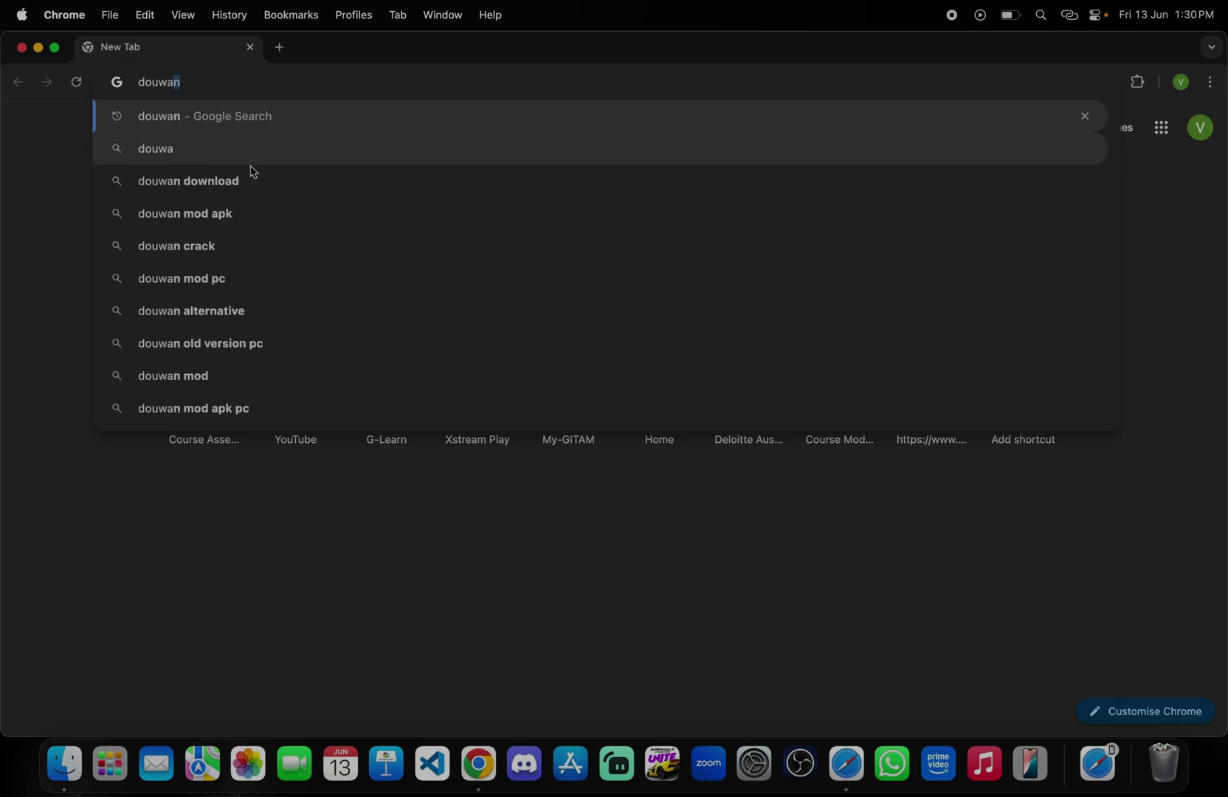
pyautogui.press('Return')
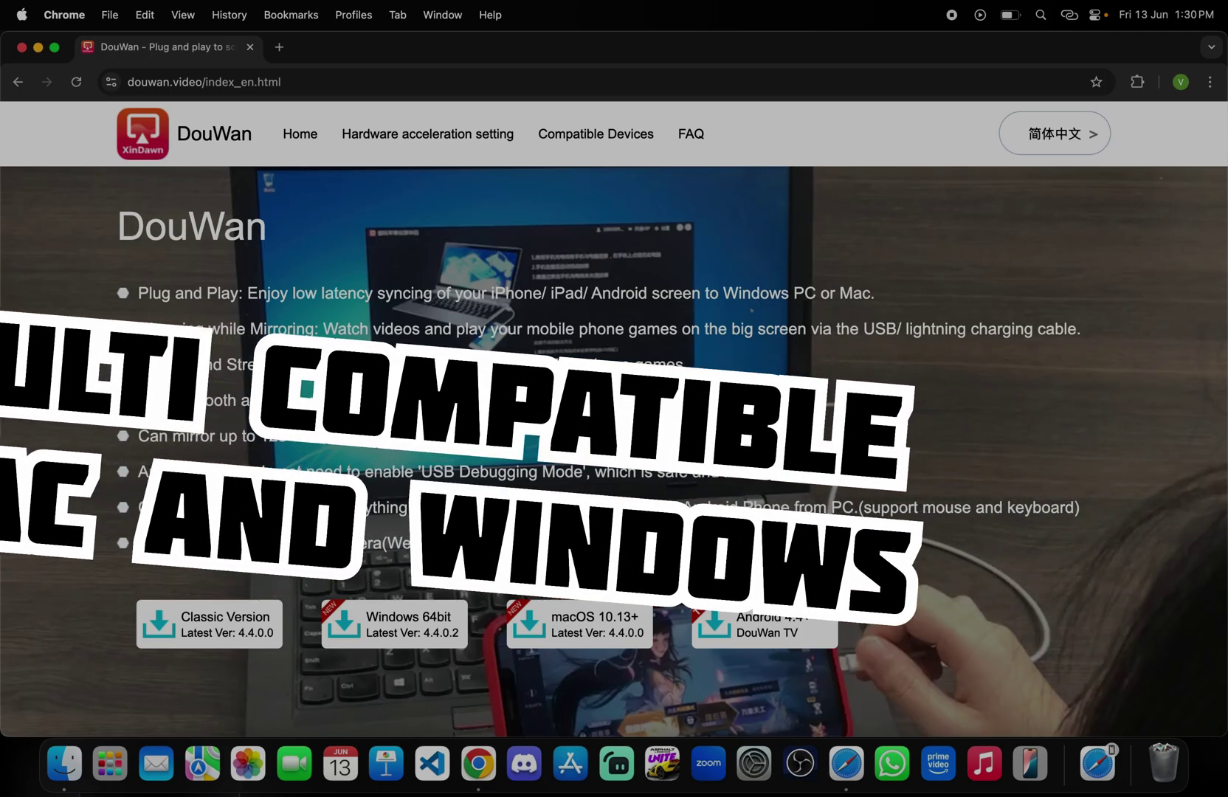
# Step: Download the macOS 10.13+ DouWan installer and confirm it in the recent download history
pyautogui.click(610, 614)
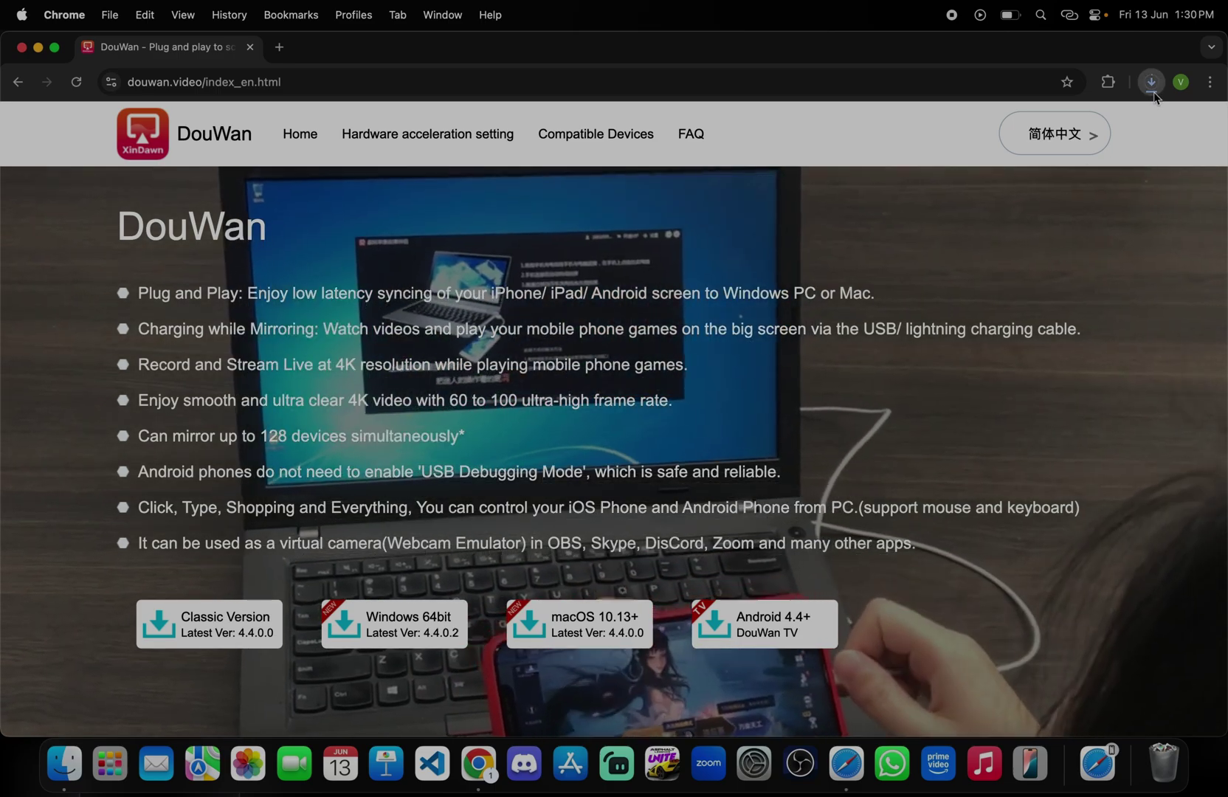
pyautogui.click(1151, 83)
pyautogui.click(1114, 110)
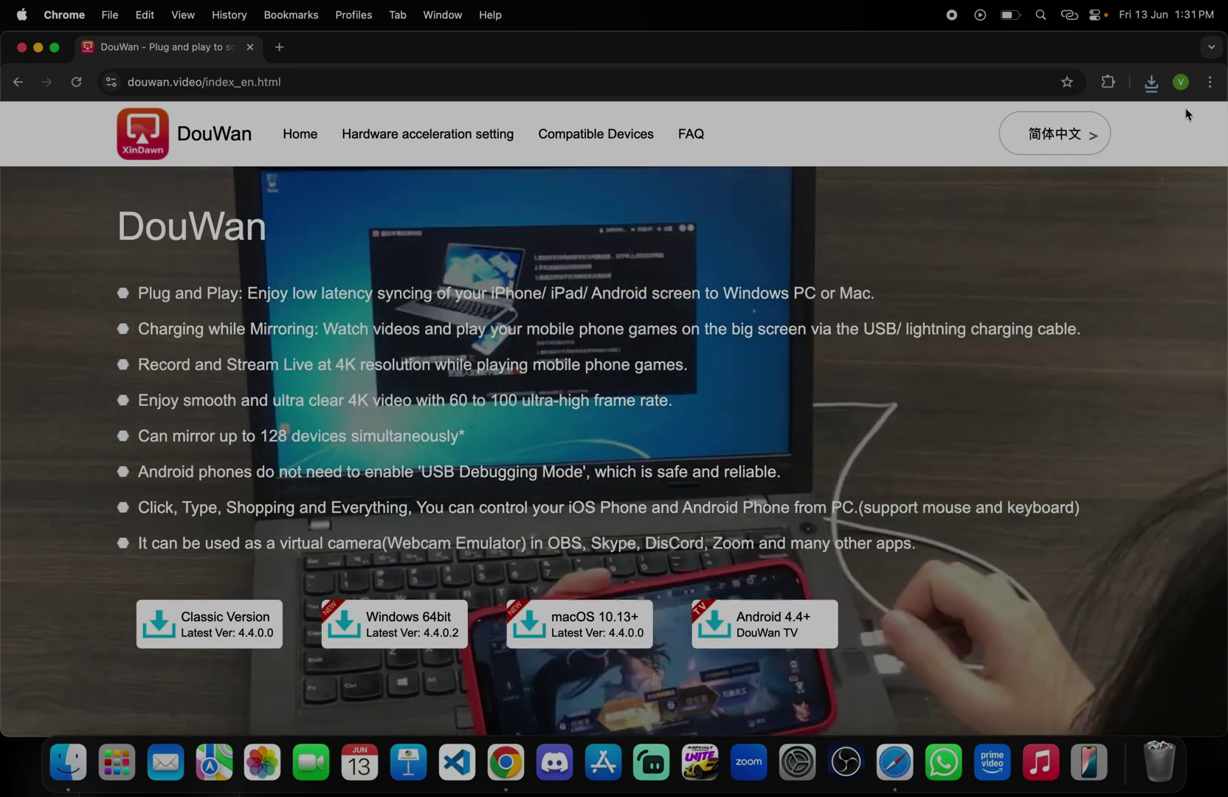
pyautogui.click(1150, 82)
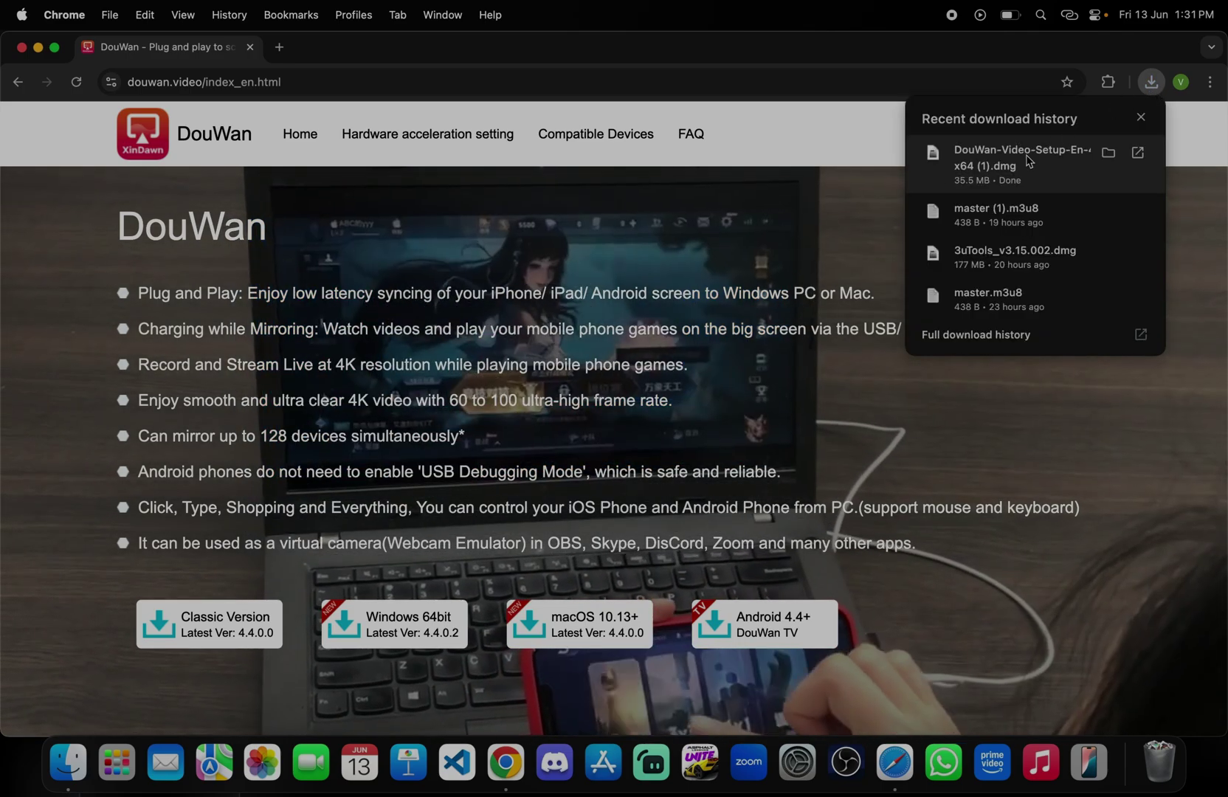
# Step: Open the downloaded DouWan disk image and accept its licence agreement
pyautogui.click(1021, 160)
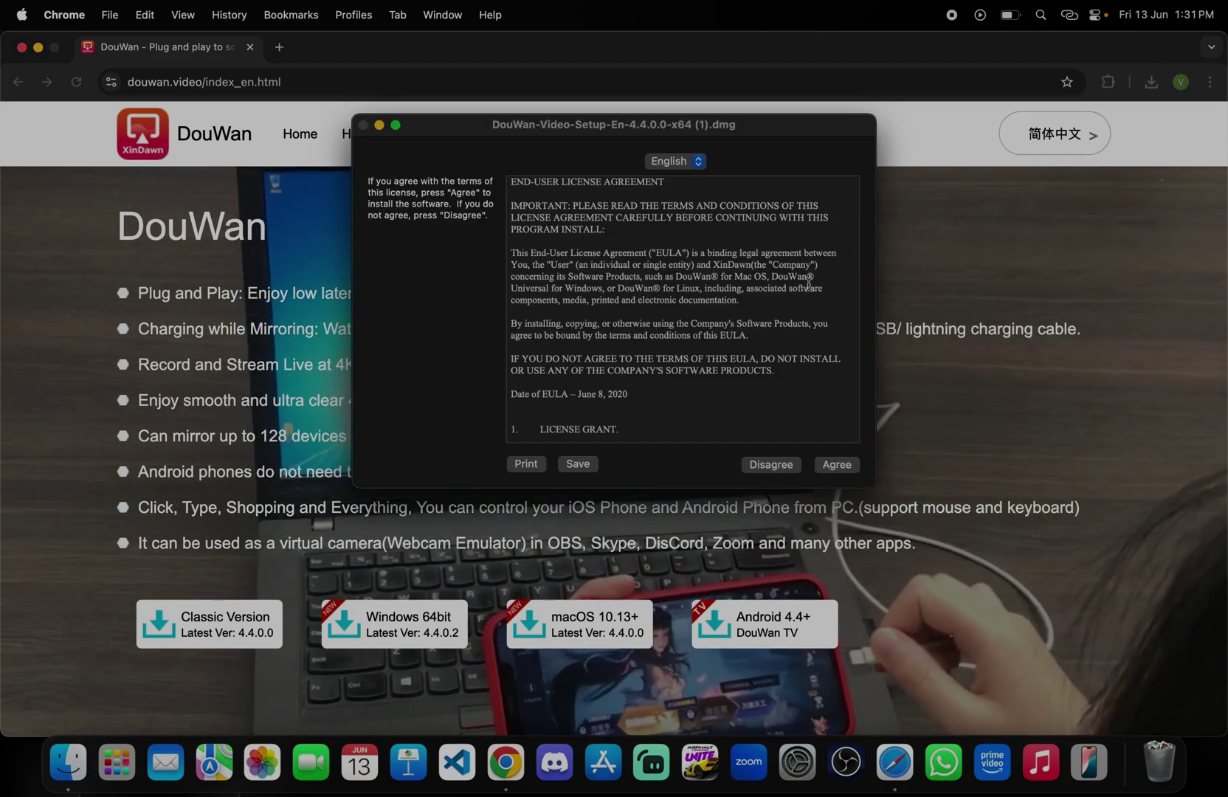
pyautogui.scroll(-20, 662, 312)
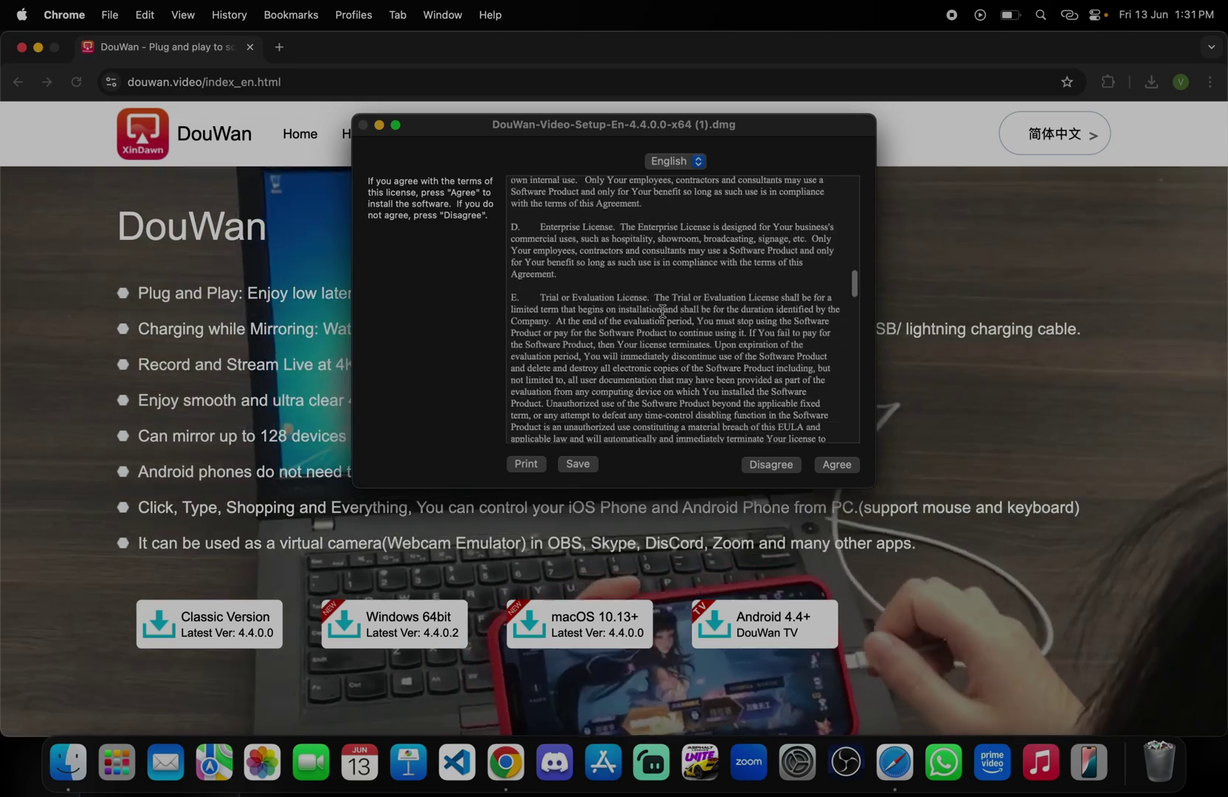
pyautogui.scroll(-10, 662, 312)
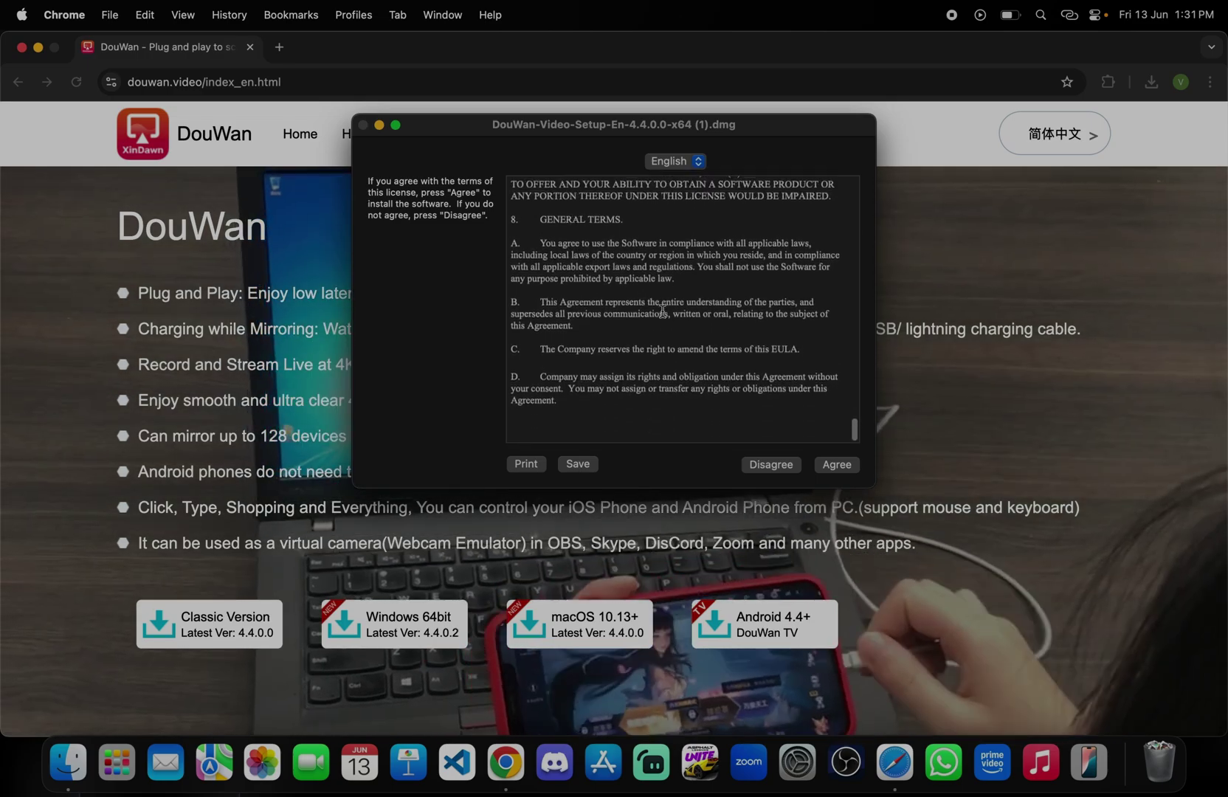
pyautogui.click(845, 467)
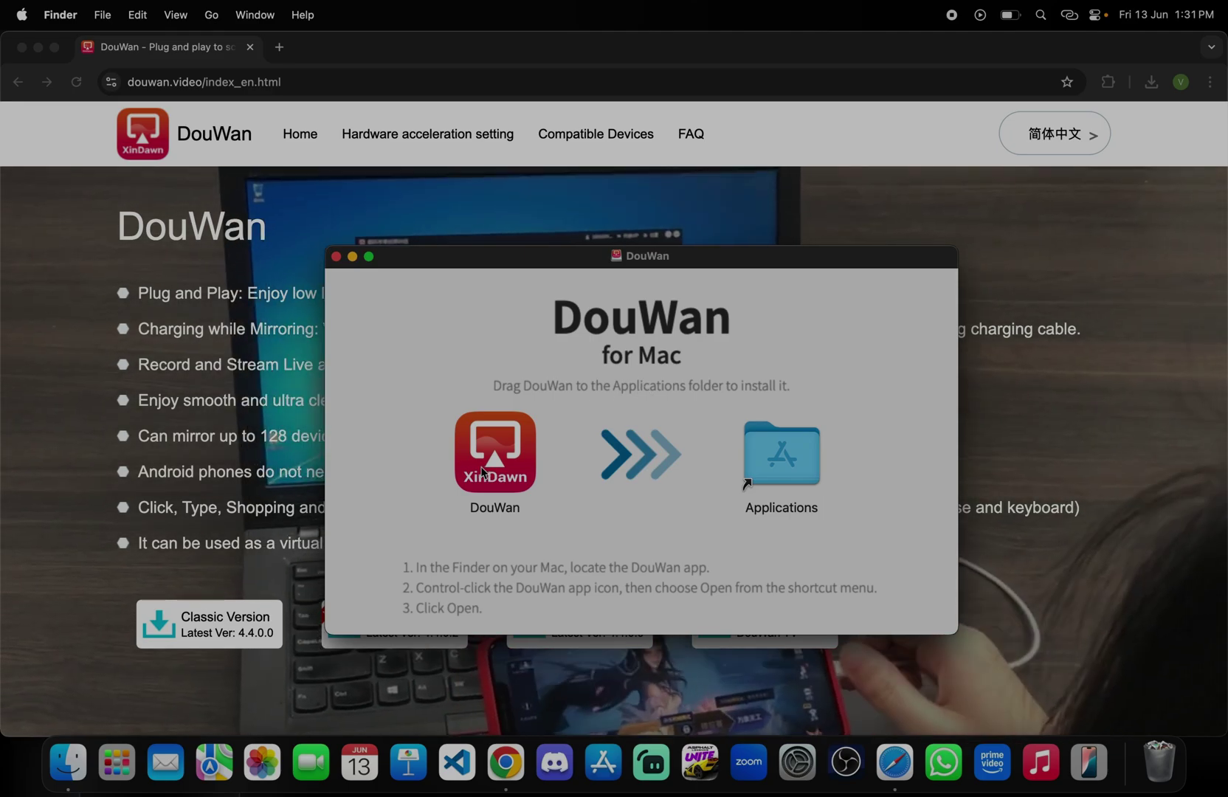
# Step: Copy DouWan into Applications, replacing the older copy, then close the installer and minimize Chrome
pyautogui.moveTo(481, 473); pyautogui.dragTo(780, 479)
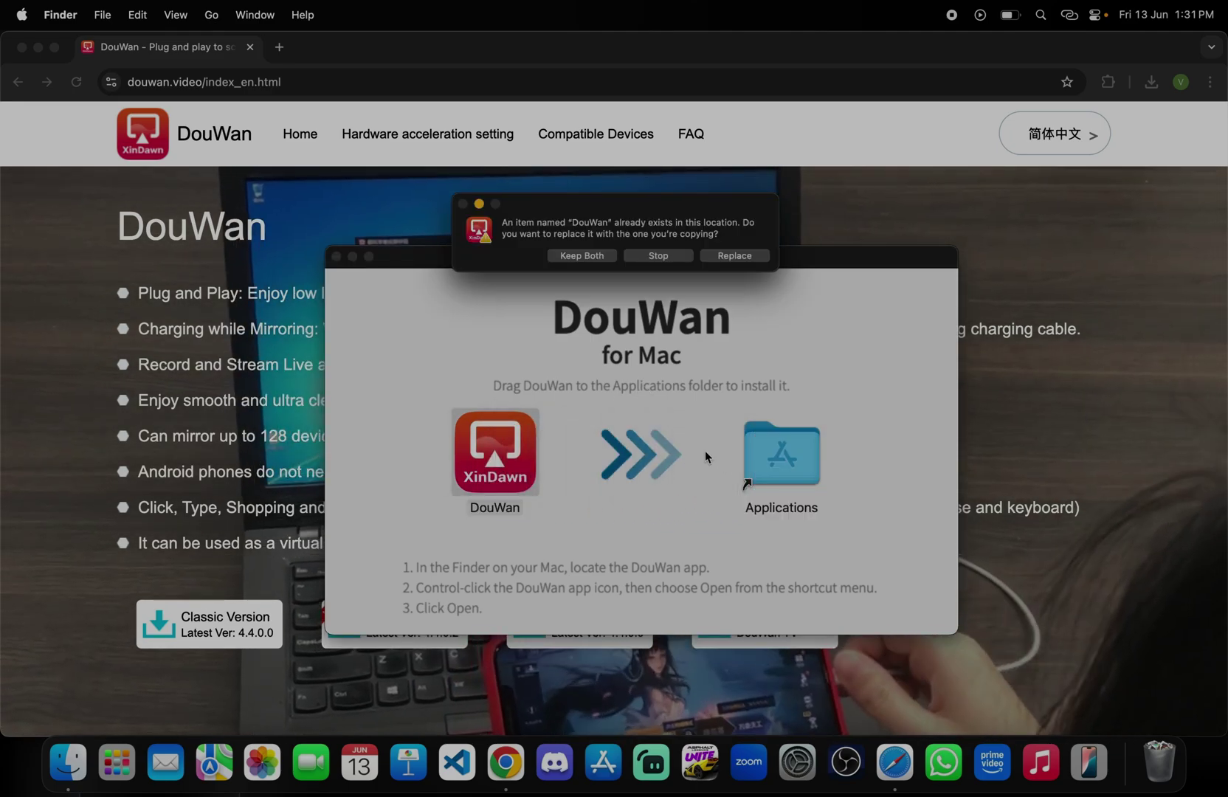
pyautogui.click(715, 256)
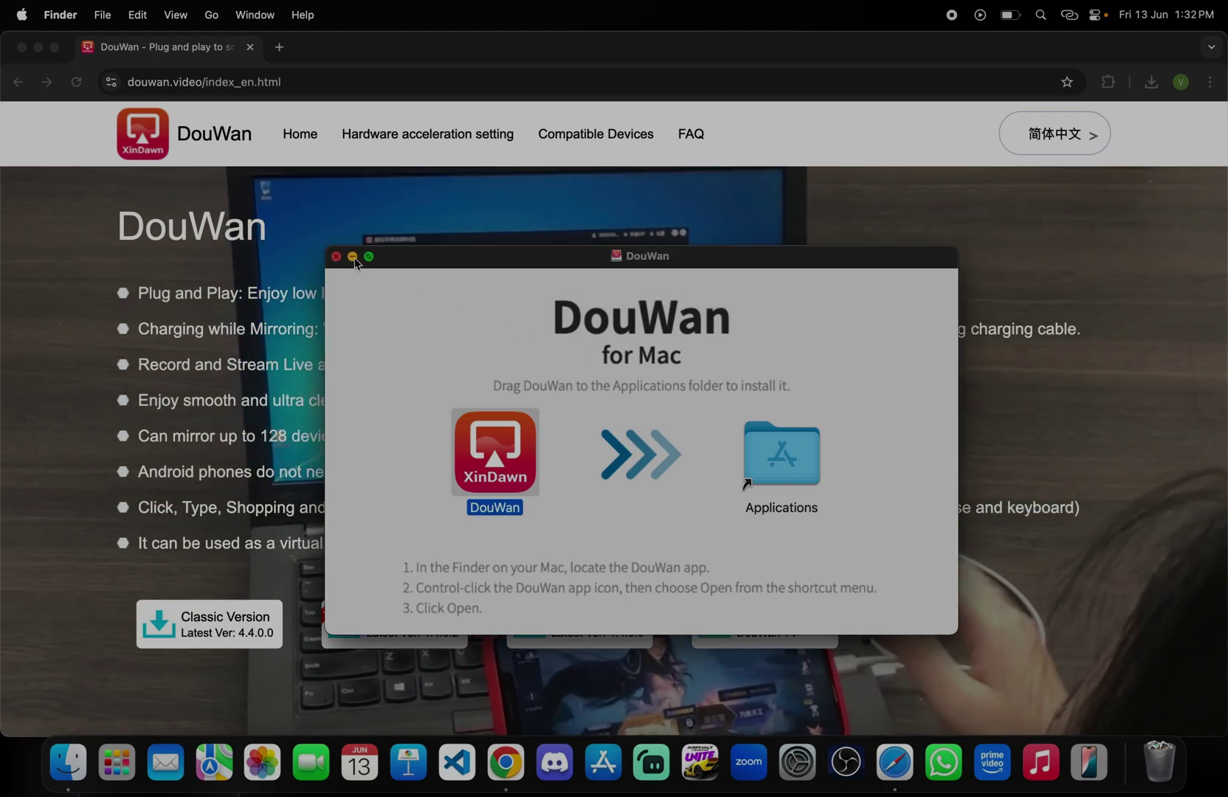
pyautogui.click(337, 258)
pyautogui.click(38, 47)
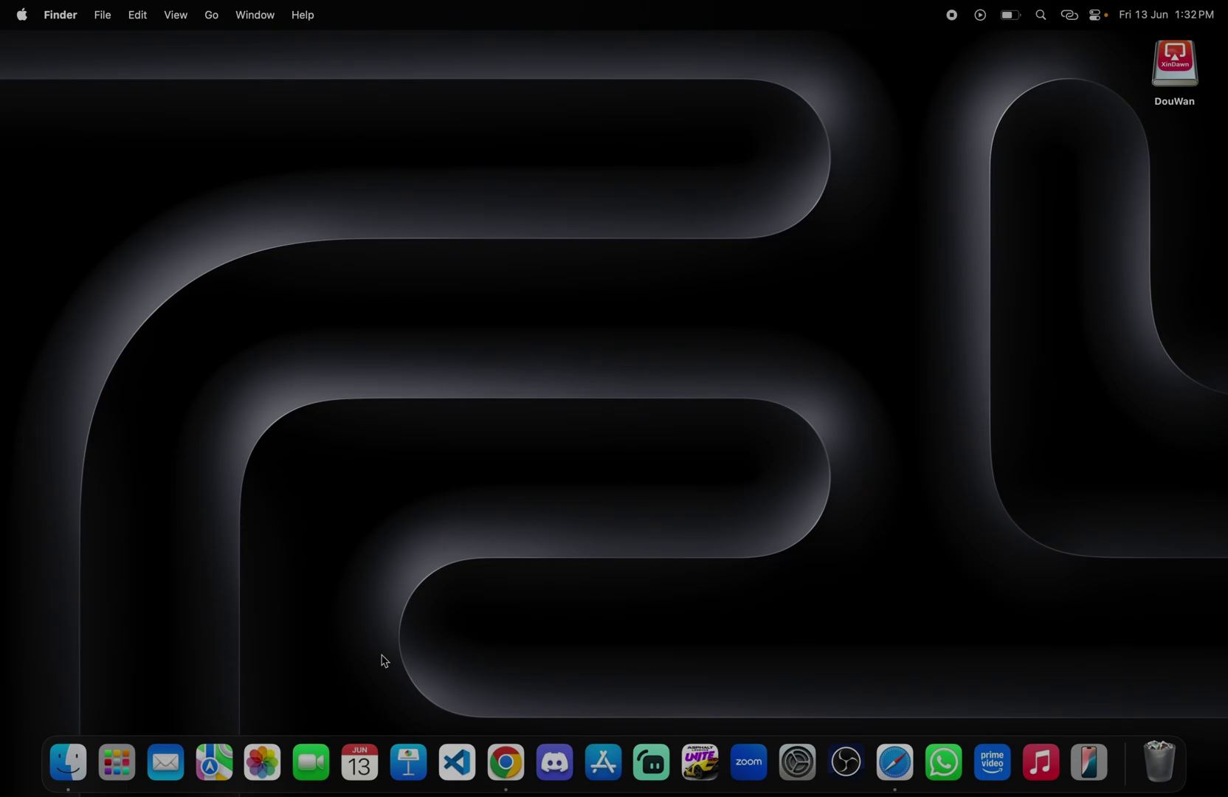
# Step: Launch DouWan 2 through a Spotlight search
pyautogui.press('super+space')
pyautogui.write('d')
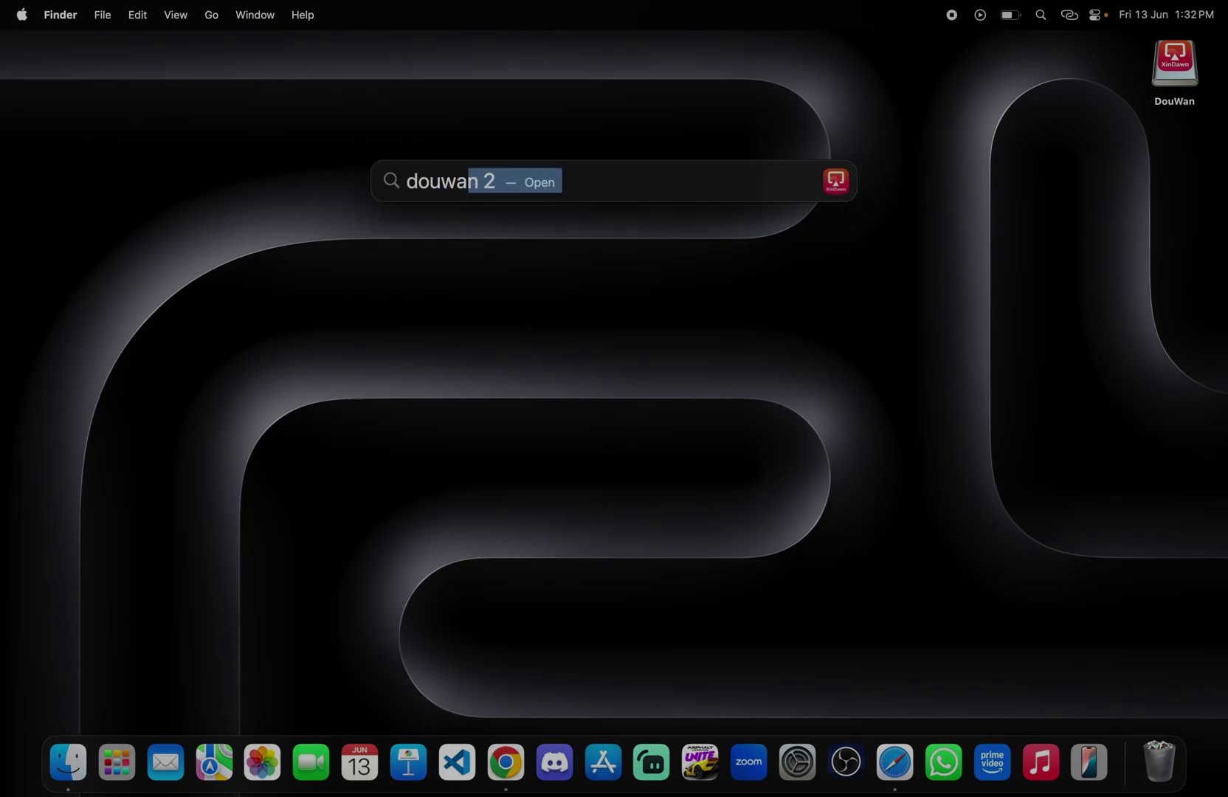
pyautogui.press('Return')
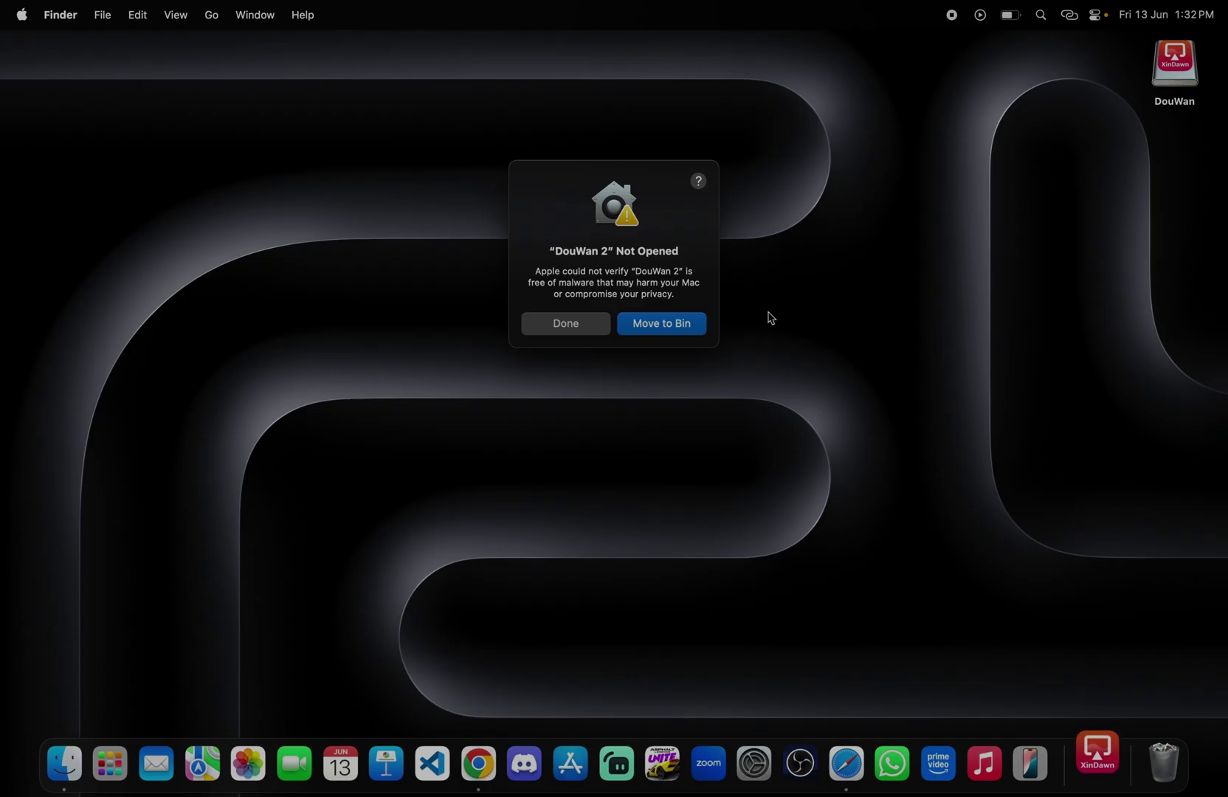
# Step: Approve Open Anyway for DouWan 2 in Privacy & Security, confirm, and close System Settings
pyautogui.click(754, 763)
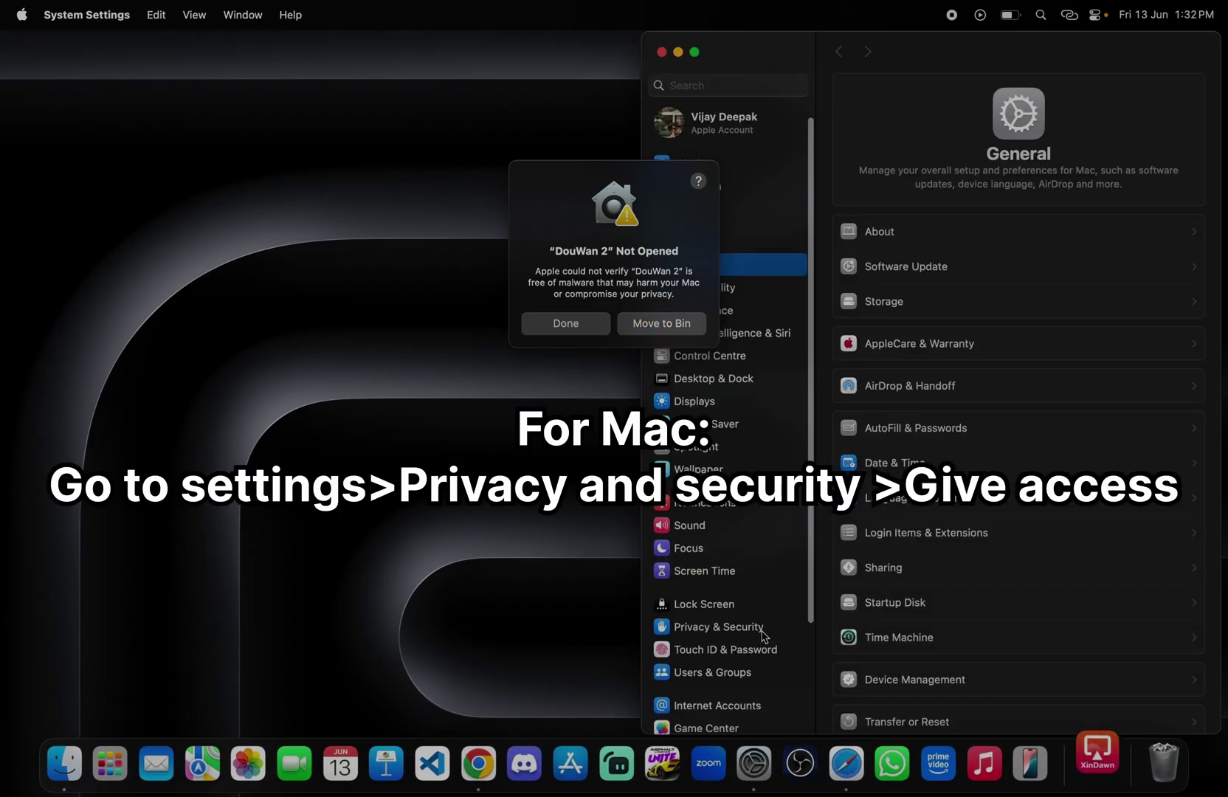
pyautogui.click(763, 632)
pyautogui.scroll(-8, 974, 572)
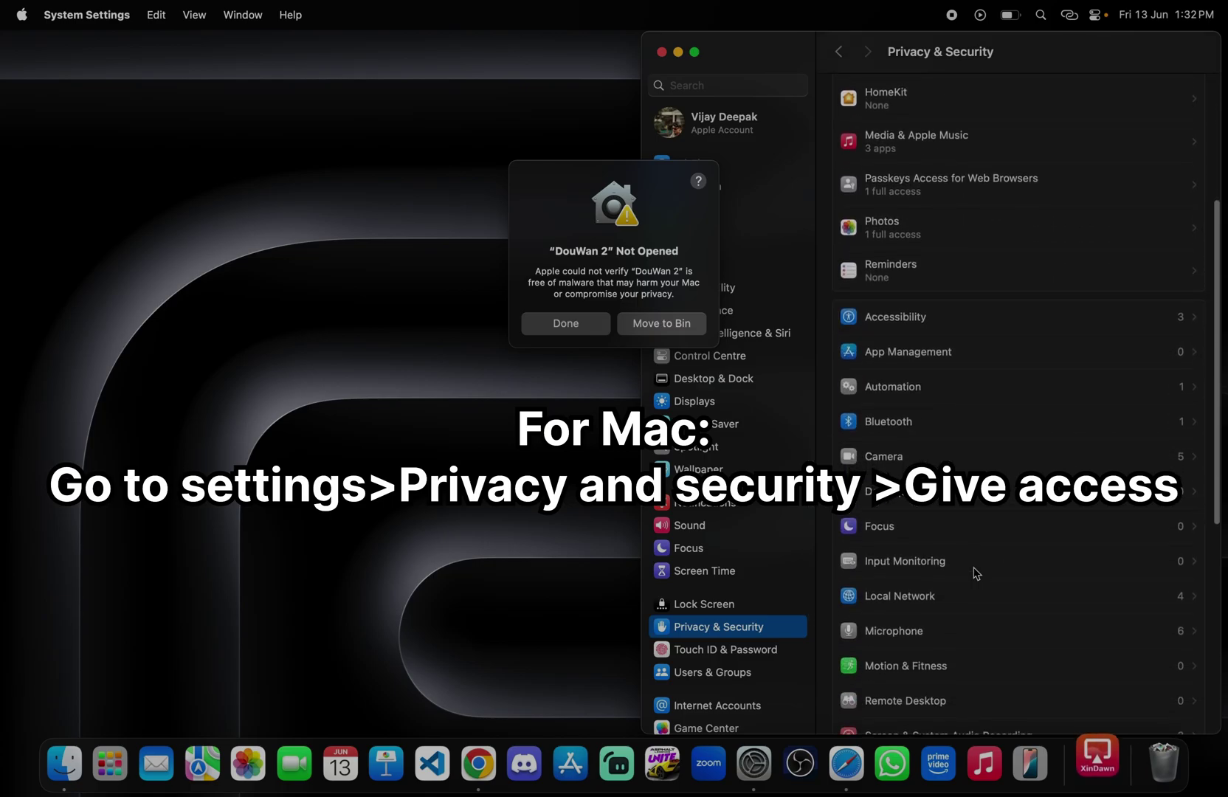
pyautogui.scroll(-6, 975, 572)
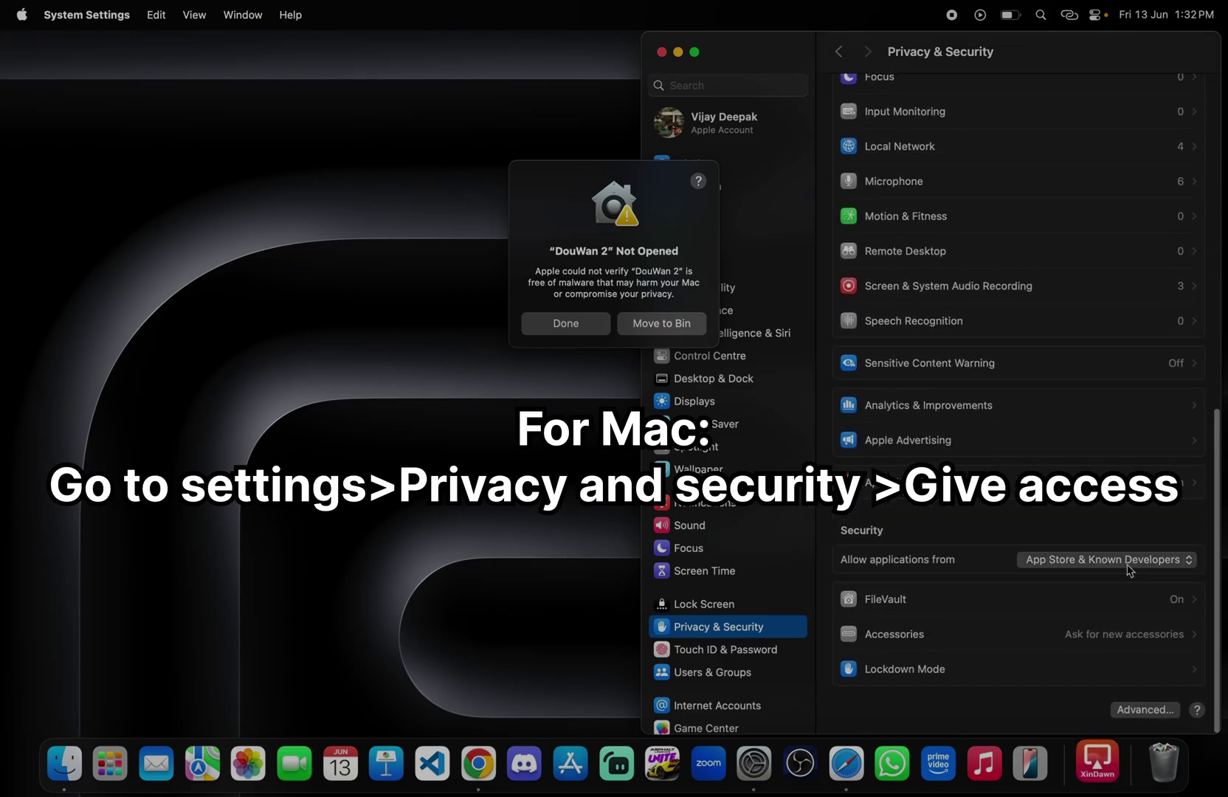
pyautogui.scroll(2, 1012, 347)
pyautogui.click(566, 323)
pyautogui.scroll(-3, 1055, 460)
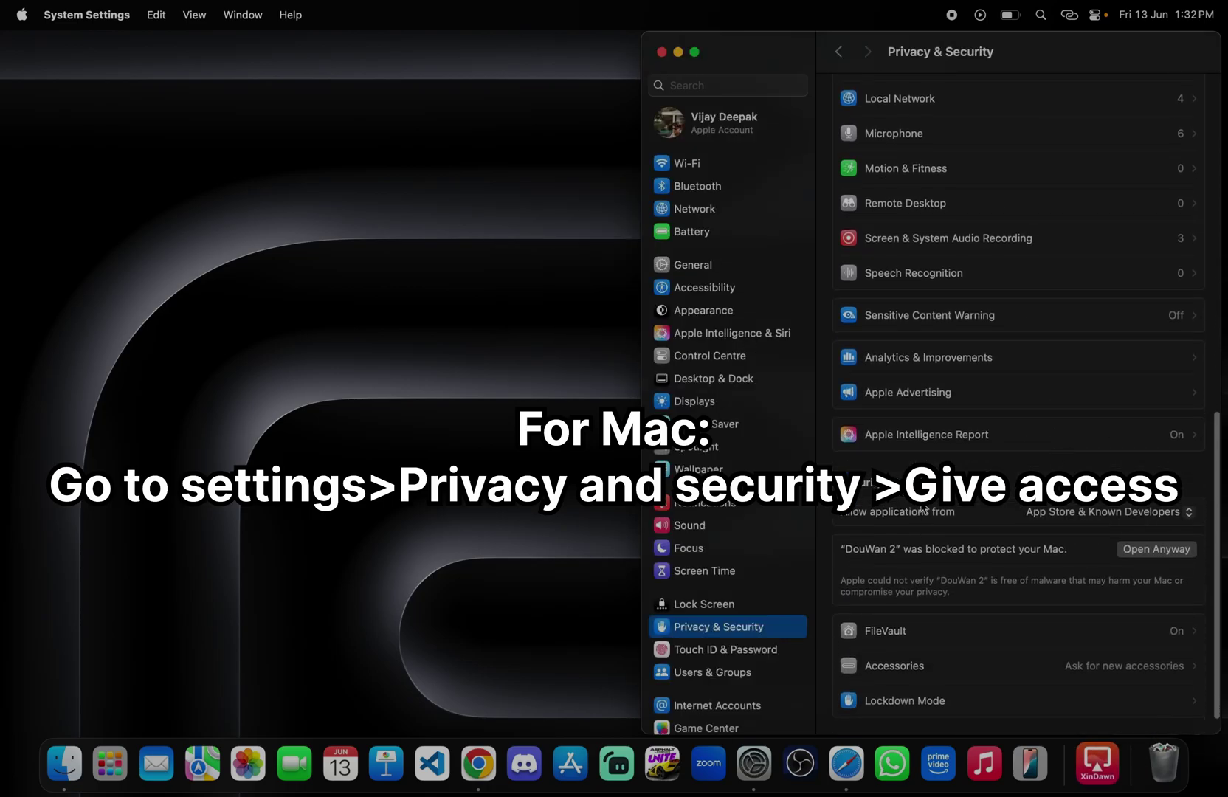
pyautogui.click(1140, 551)
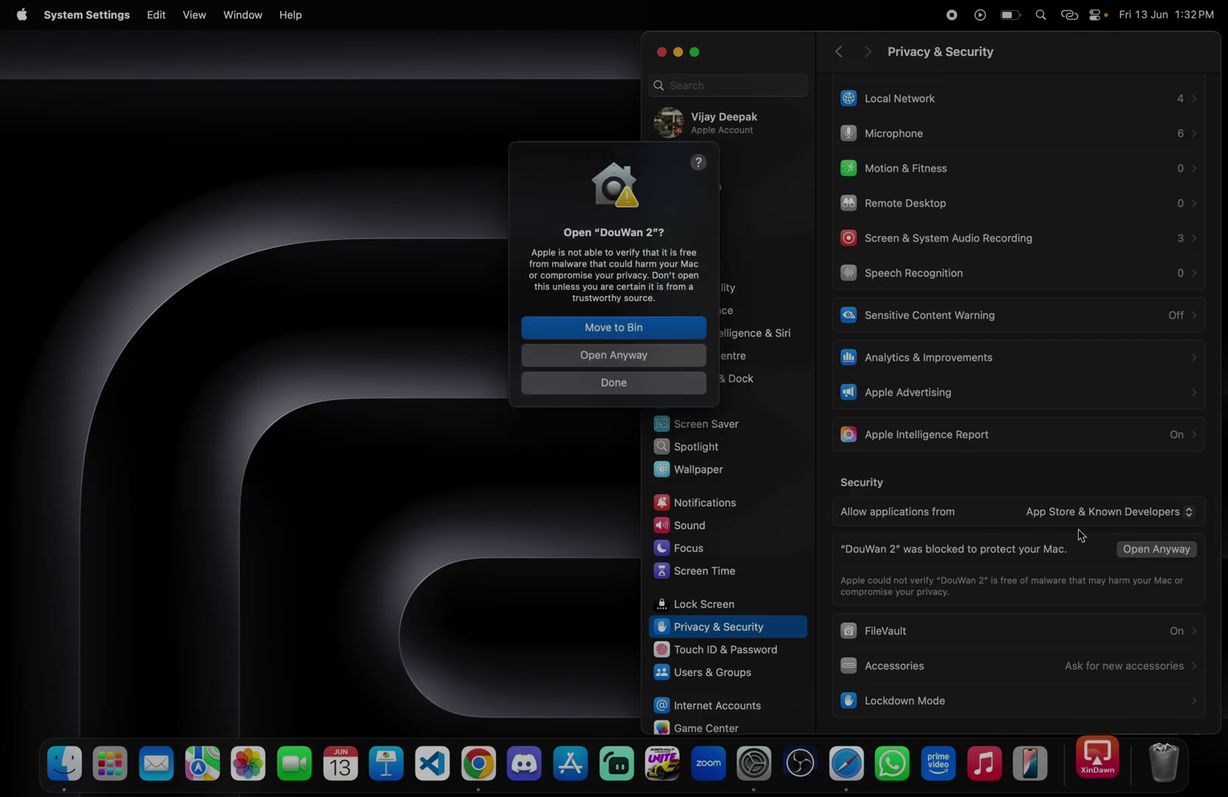
pyautogui.click(639, 359)
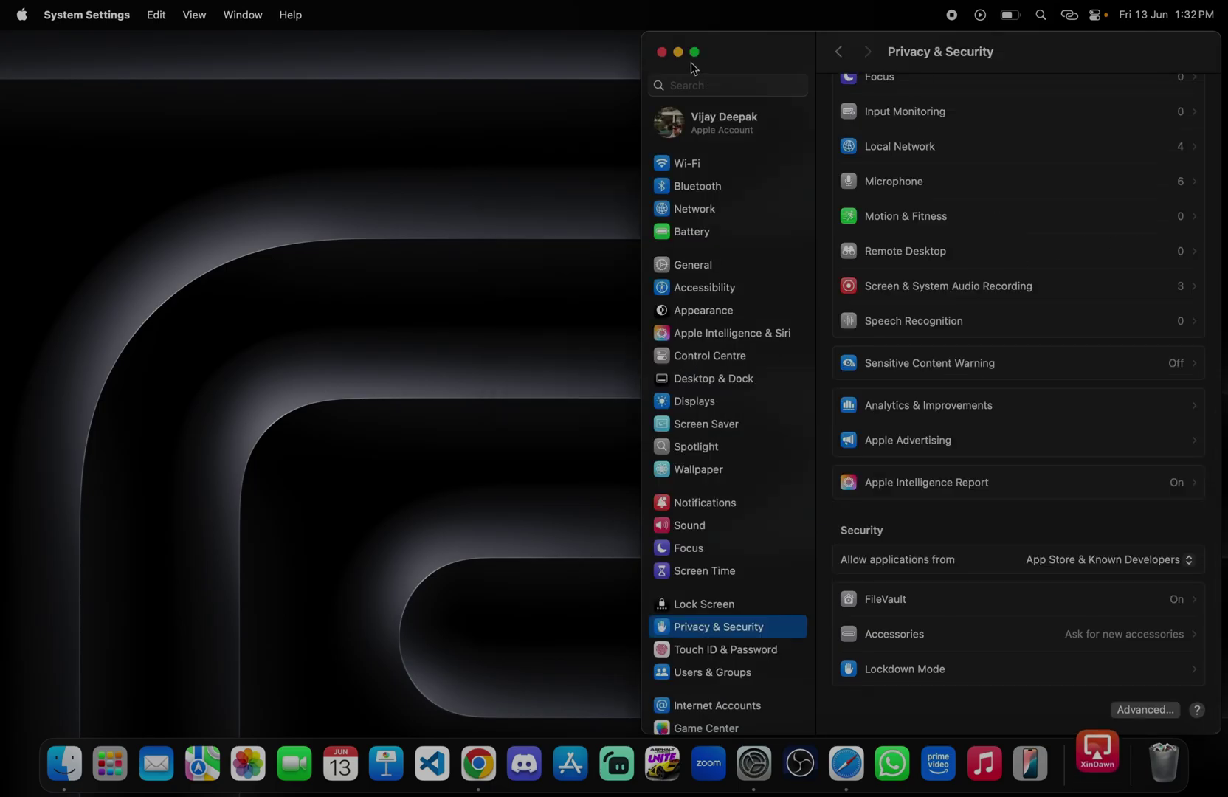
pyautogui.click(662, 52)
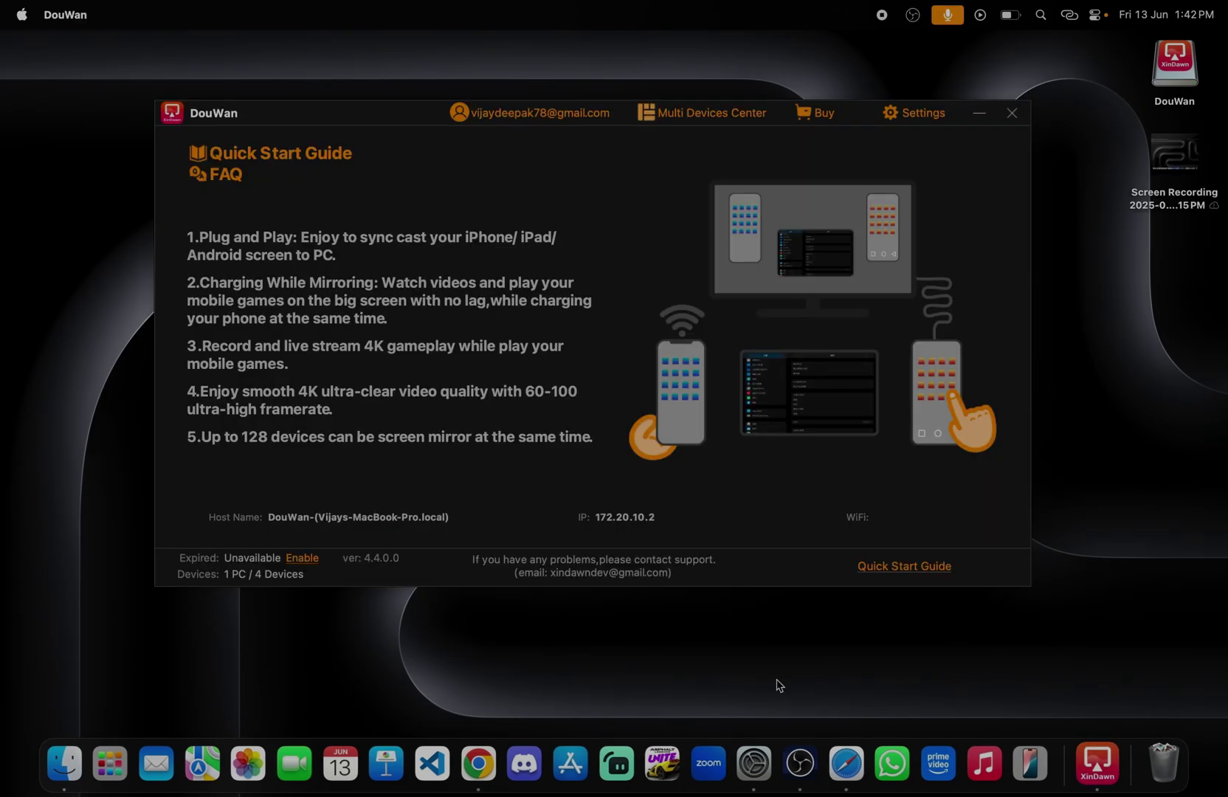
# Step: Minimize DouWan and move the mirrored iPhone game window to the left
pyautogui.press('super+m')
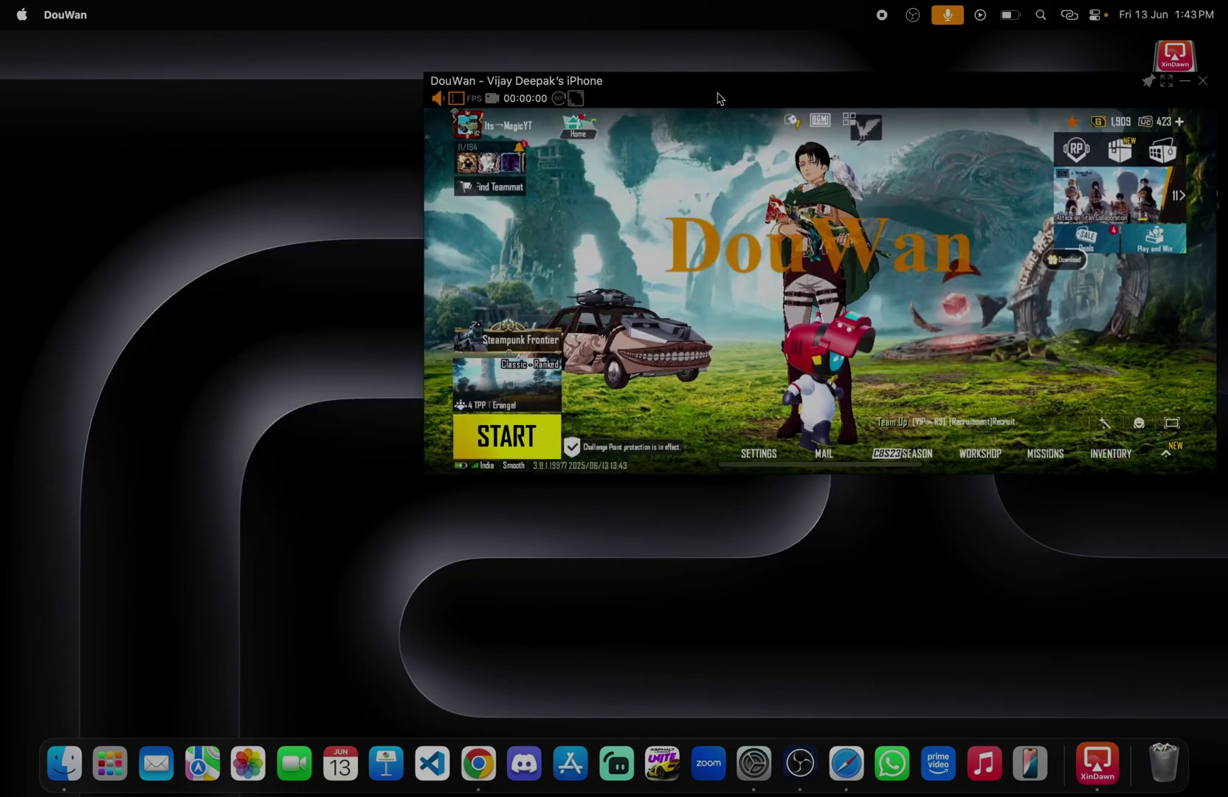
pyautogui.moveTo(718, 99); pyautogui.dragTo(552, 115)
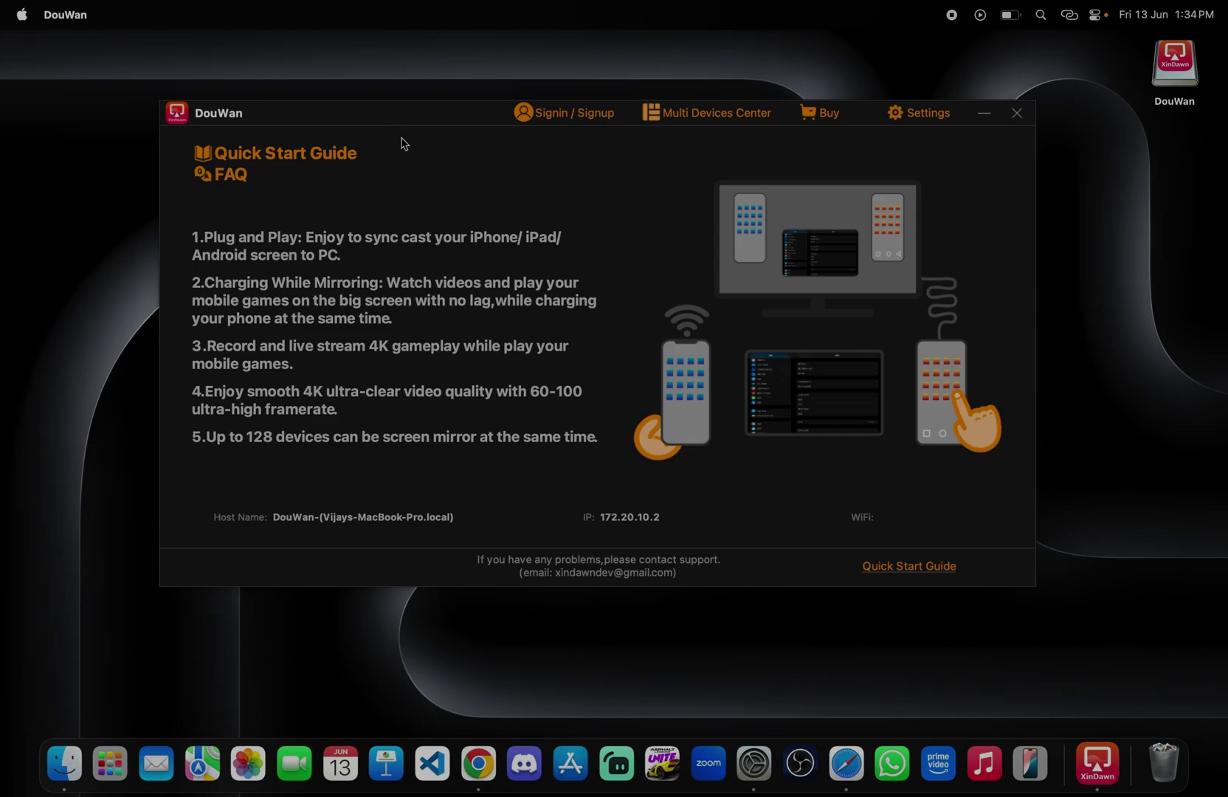
pyautogui.click(796, 749)
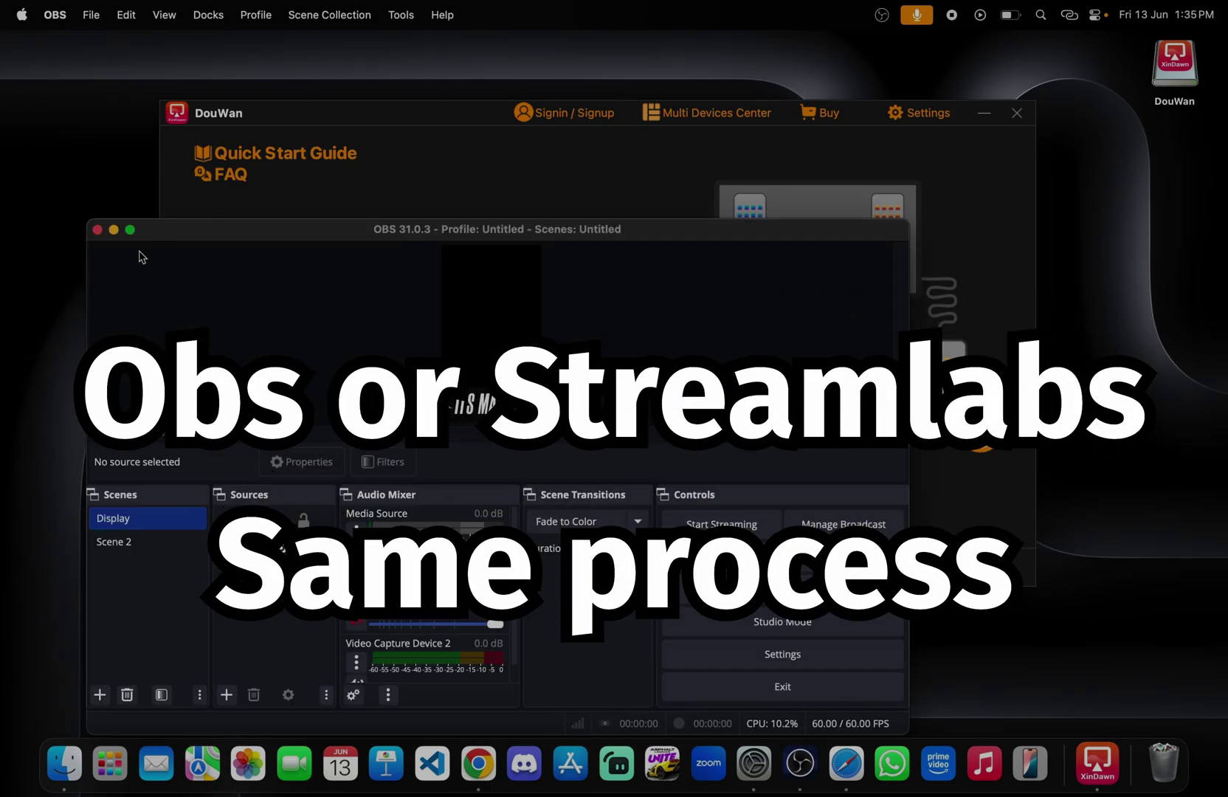
# Step: Maximize the OBS window and add a macOS Screen Capture source
pyautogui.click(131, 231)
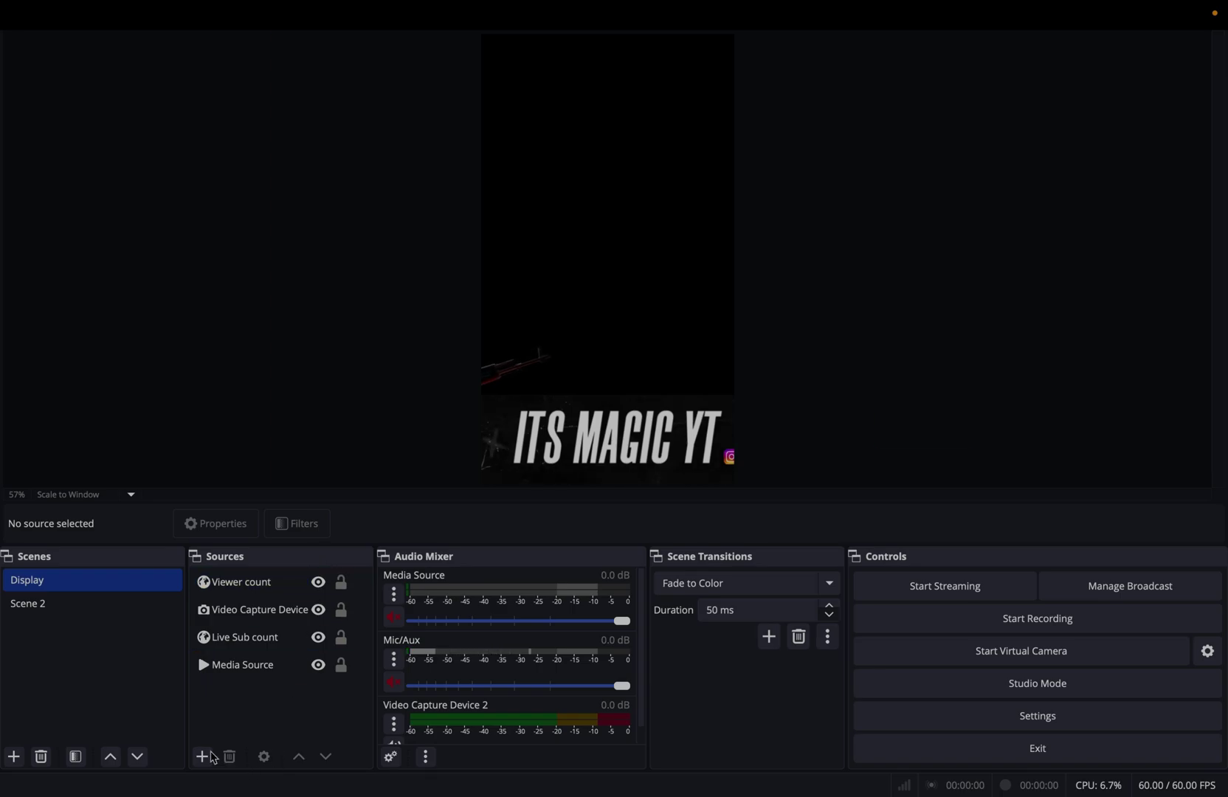
pyautogui.click(202, 757)
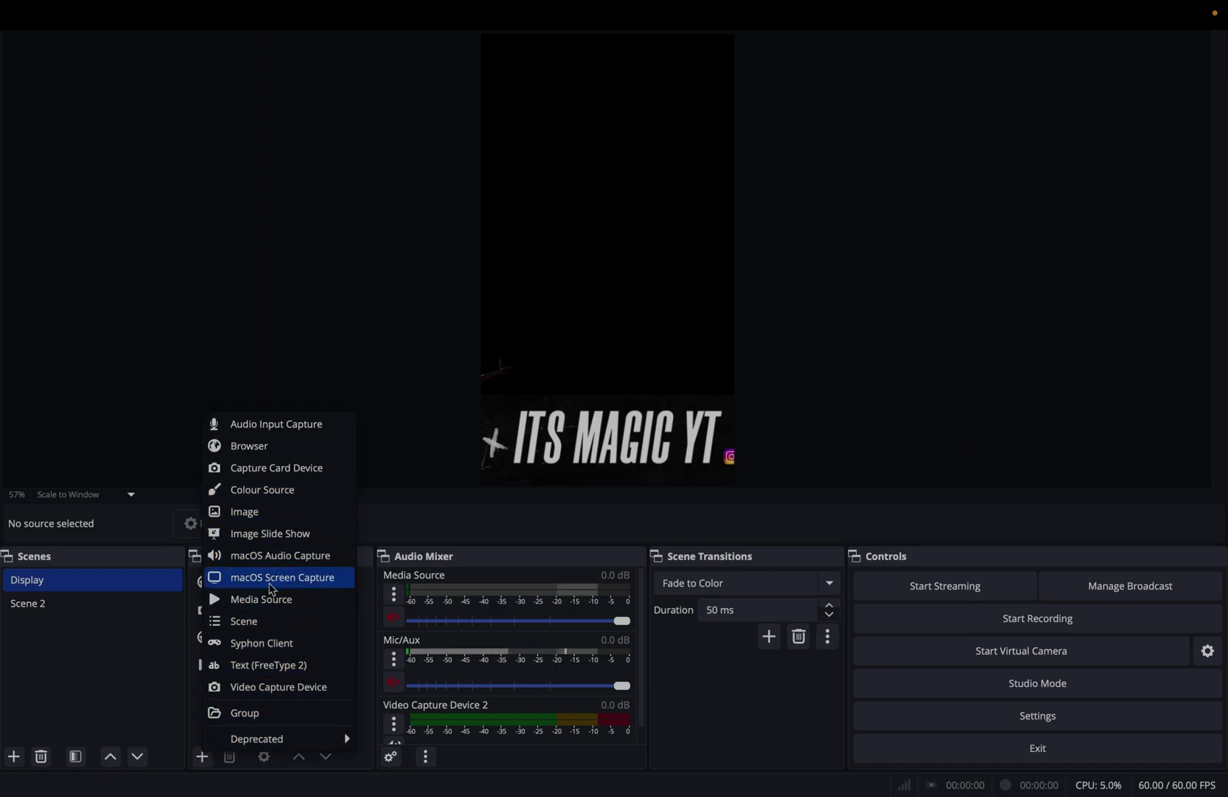
pyautogui.click(271, 580)
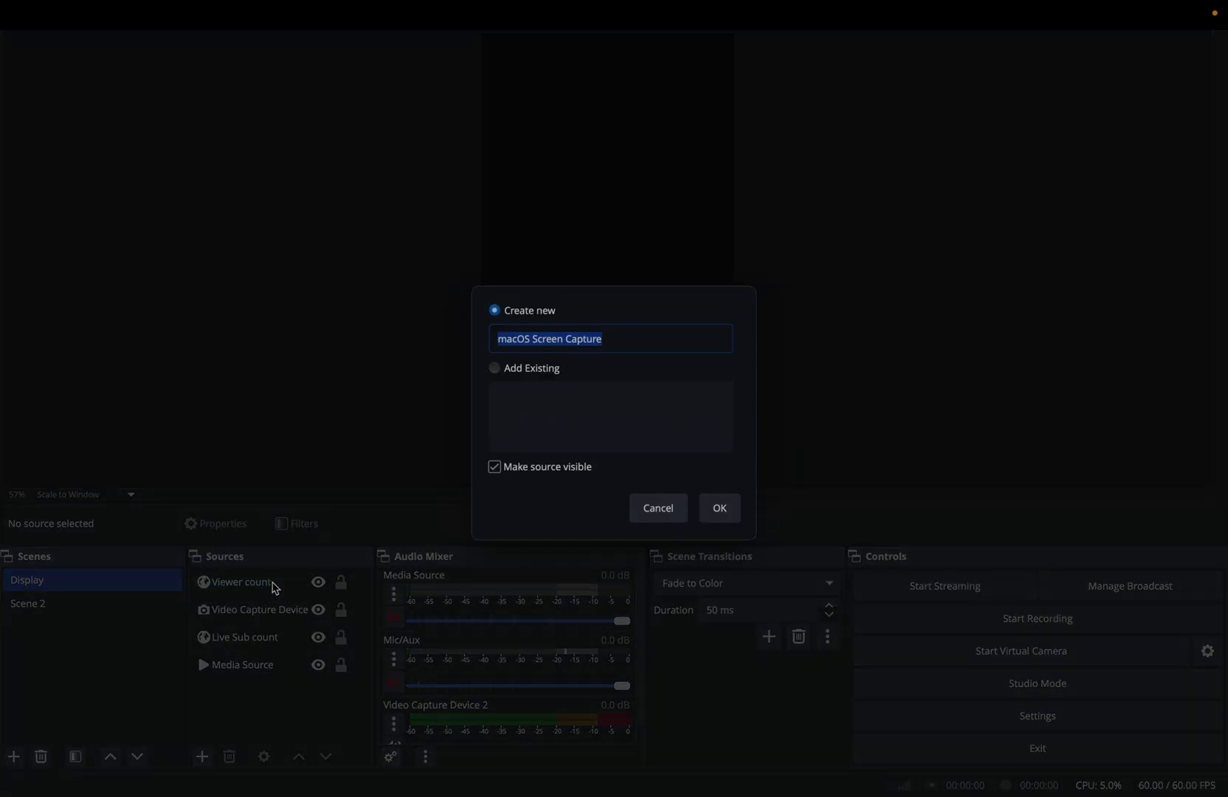
# Step: Set the macOS Screen Capture source to Window Capture of the DouWan iPhone mirror window
pyautogui.click(723, 517)
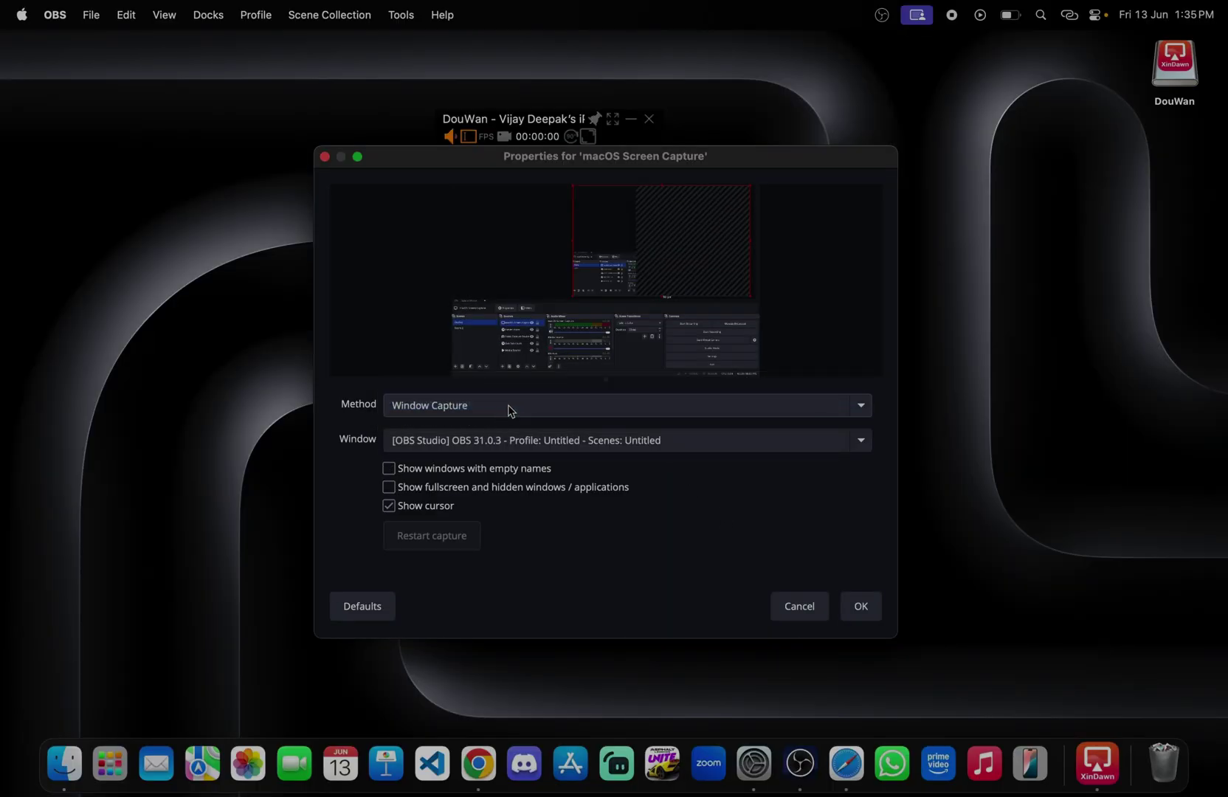
pyautogui.click(495, 405)
pyautogui.click(487, 383)
pyautogui.click(487, 403)
pyautogui.click(461, 419)
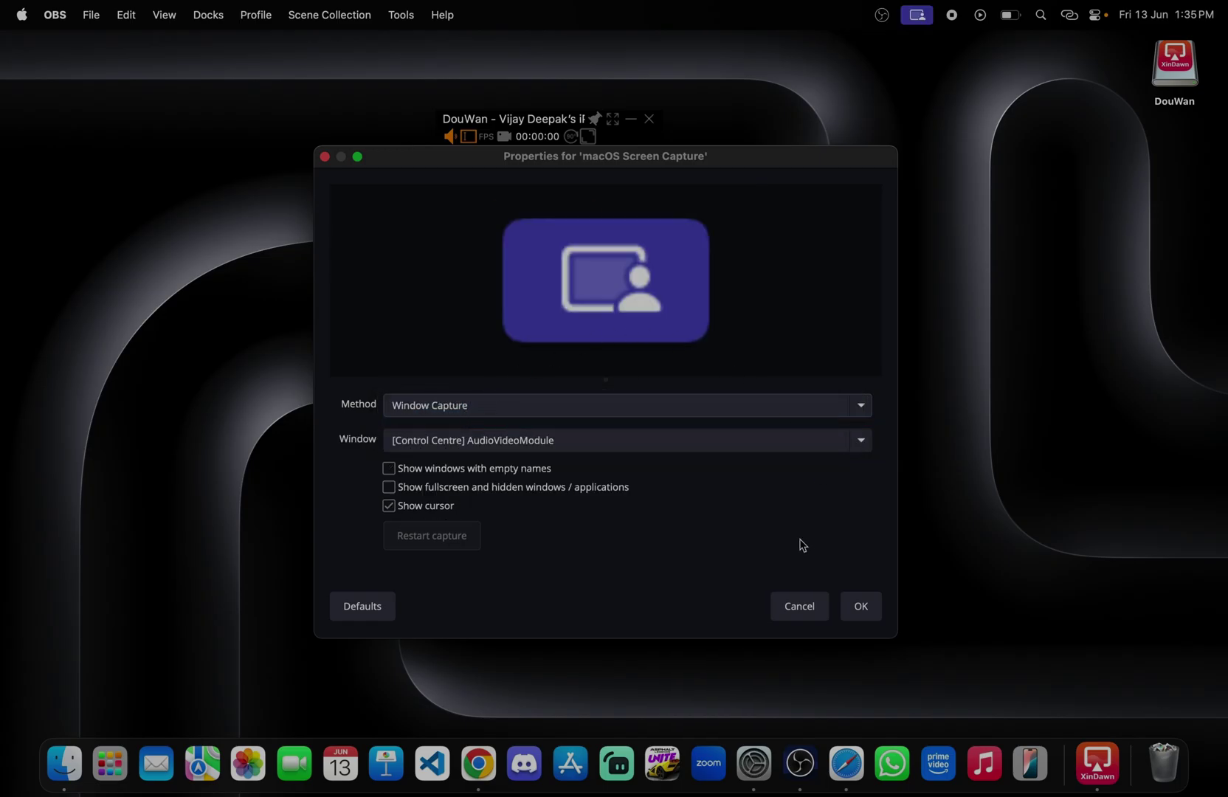
pyautogui.click(659, 440)
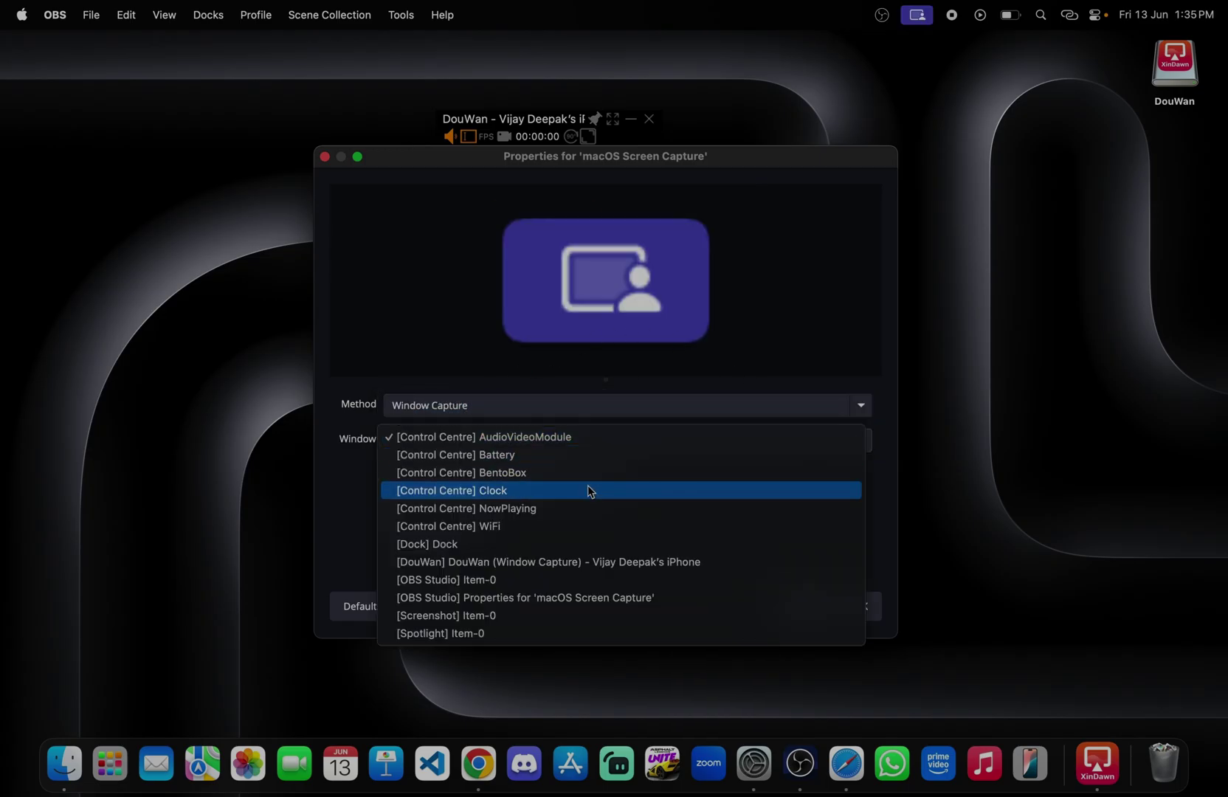
pyautogui.click(579, 561)
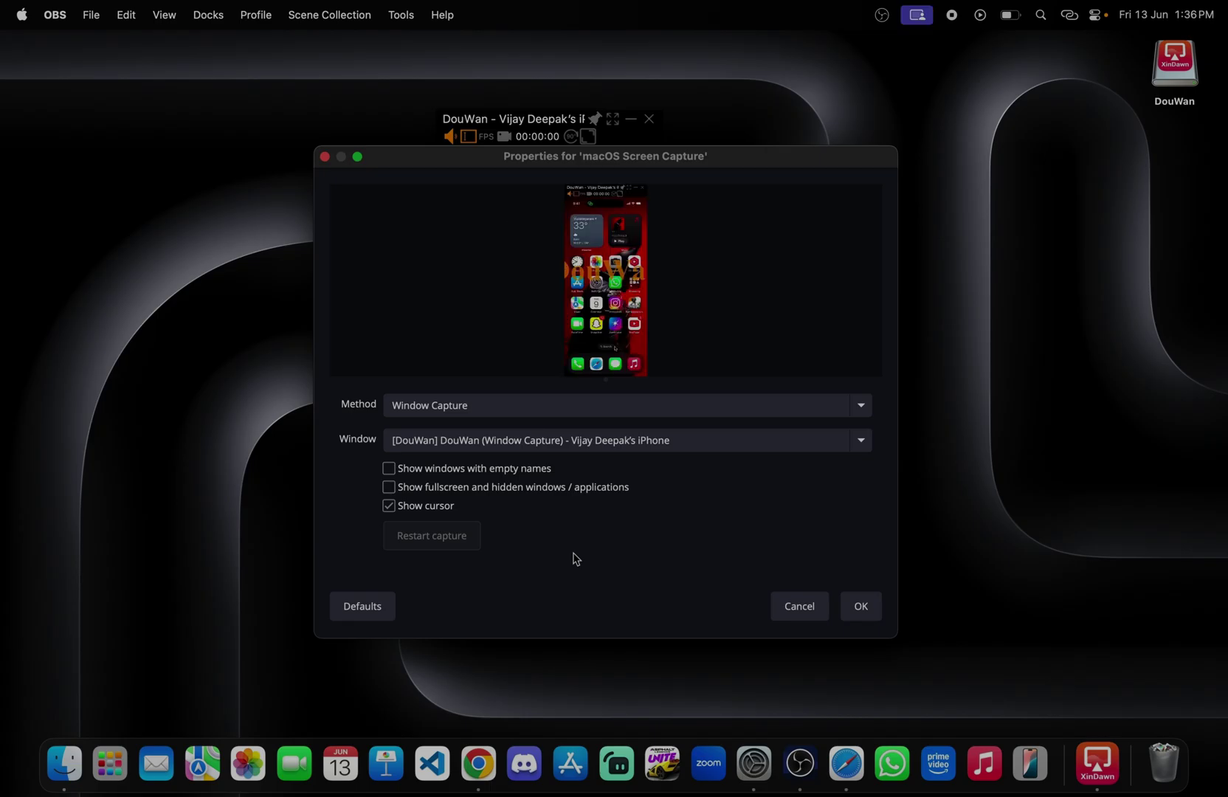
pyautogui.click(862, 607)
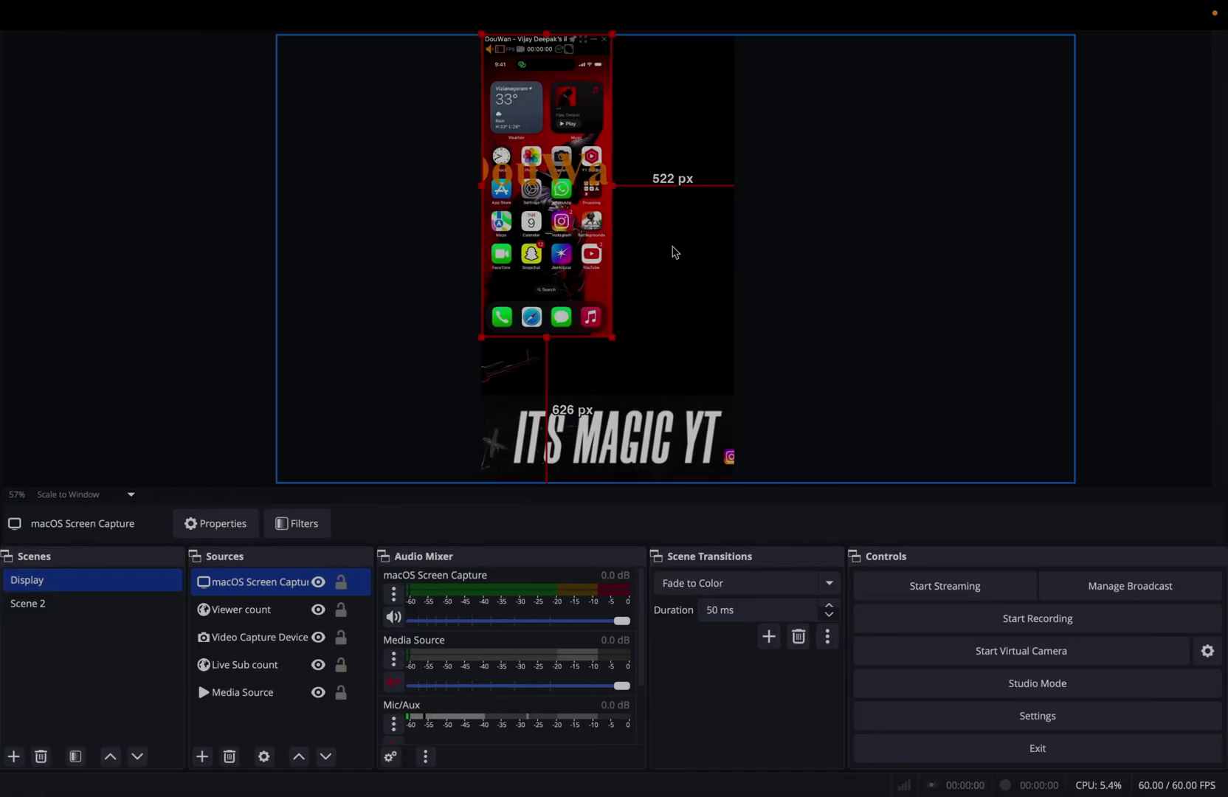
# Step: Resize the phone capture, place it near the canvas top, and take OBS out of full screen
pyautogui.moveTo(612, 337); pyautogui.dragTo(739, 356)
pyautogui.moveTo(701, 171); pyautogui.dragTo(698, 90)
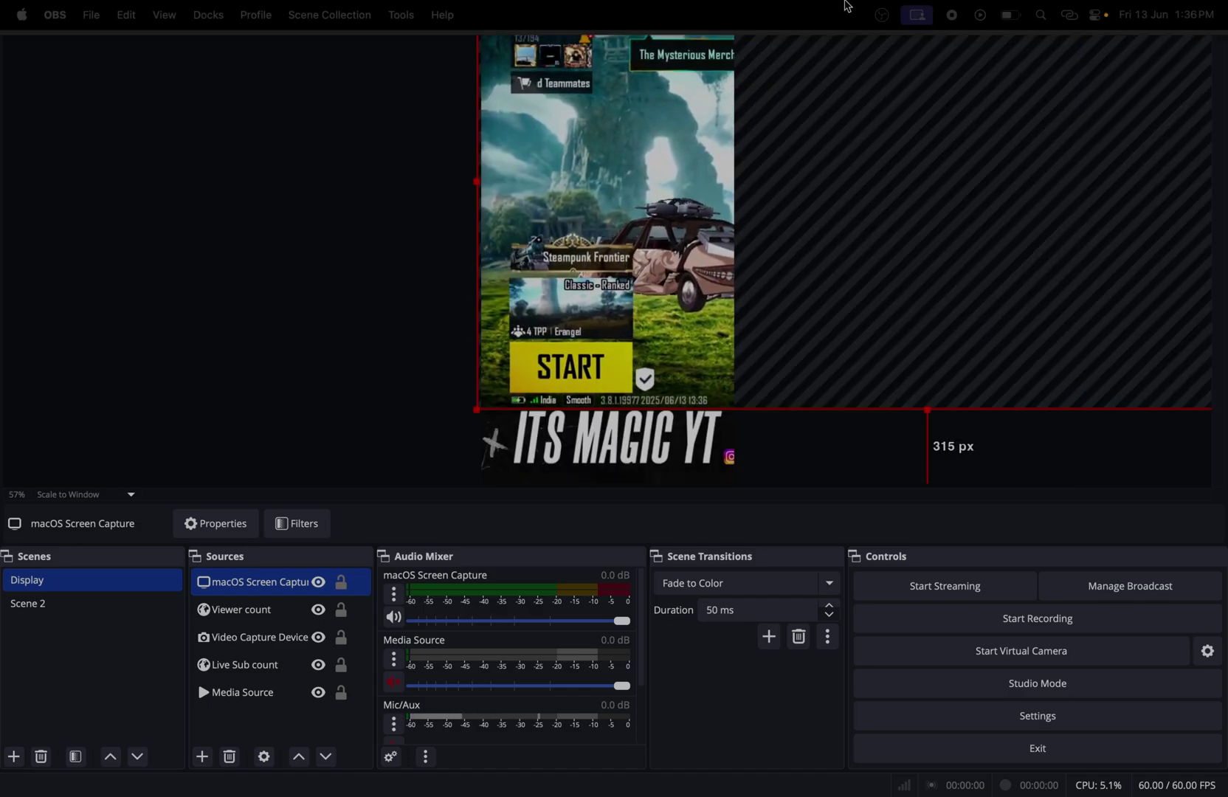
pyautogui.moveTo(1017, 285); pyautogui.dragTo(739, 340)
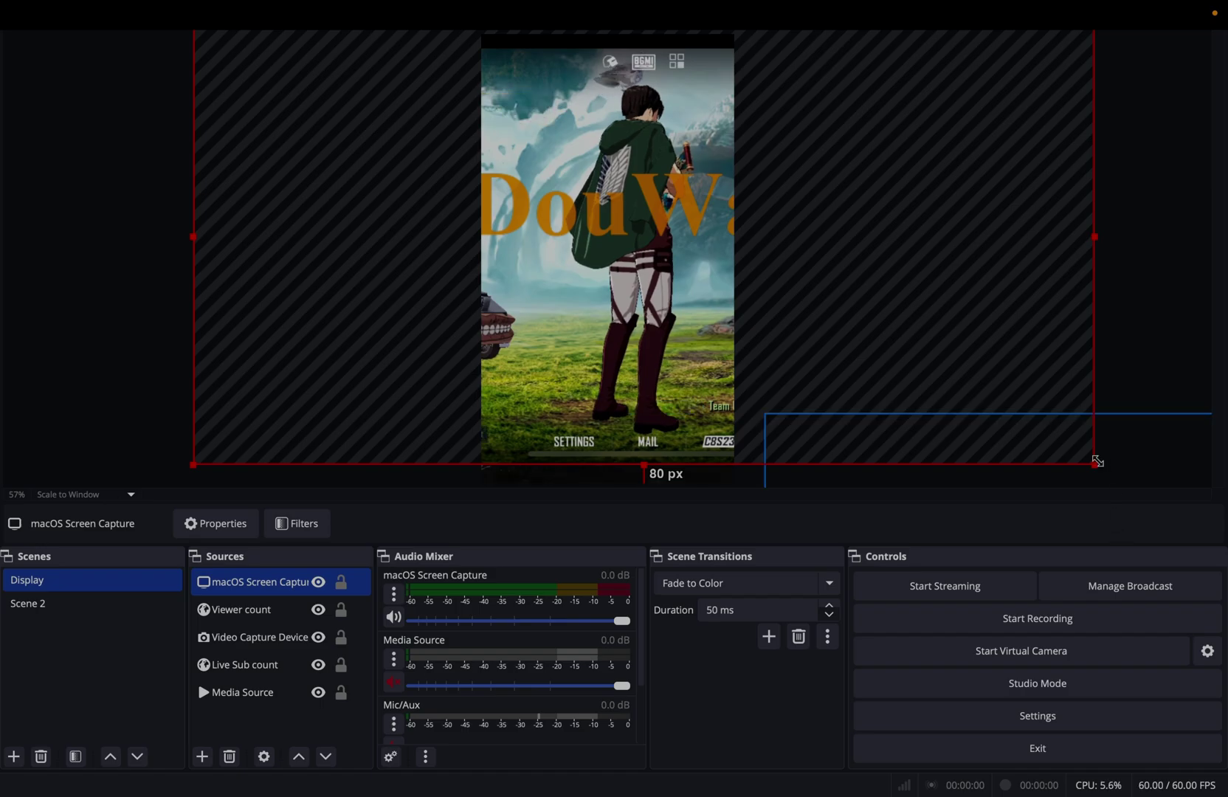
pyautogui.moveTo(1097, 461); pyautogui.dragTo(831, 210)
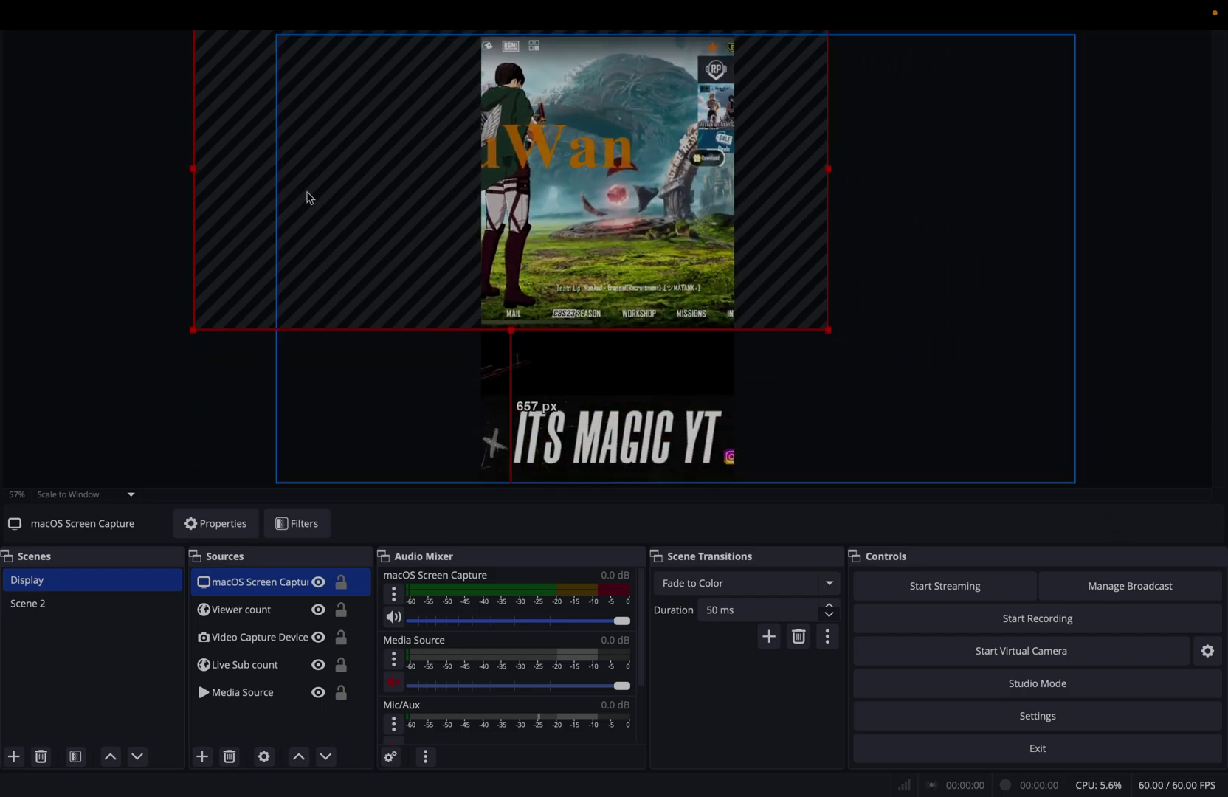
pyautogui.moveTo(316, 198); pyautogui.dragTo(446, 240)
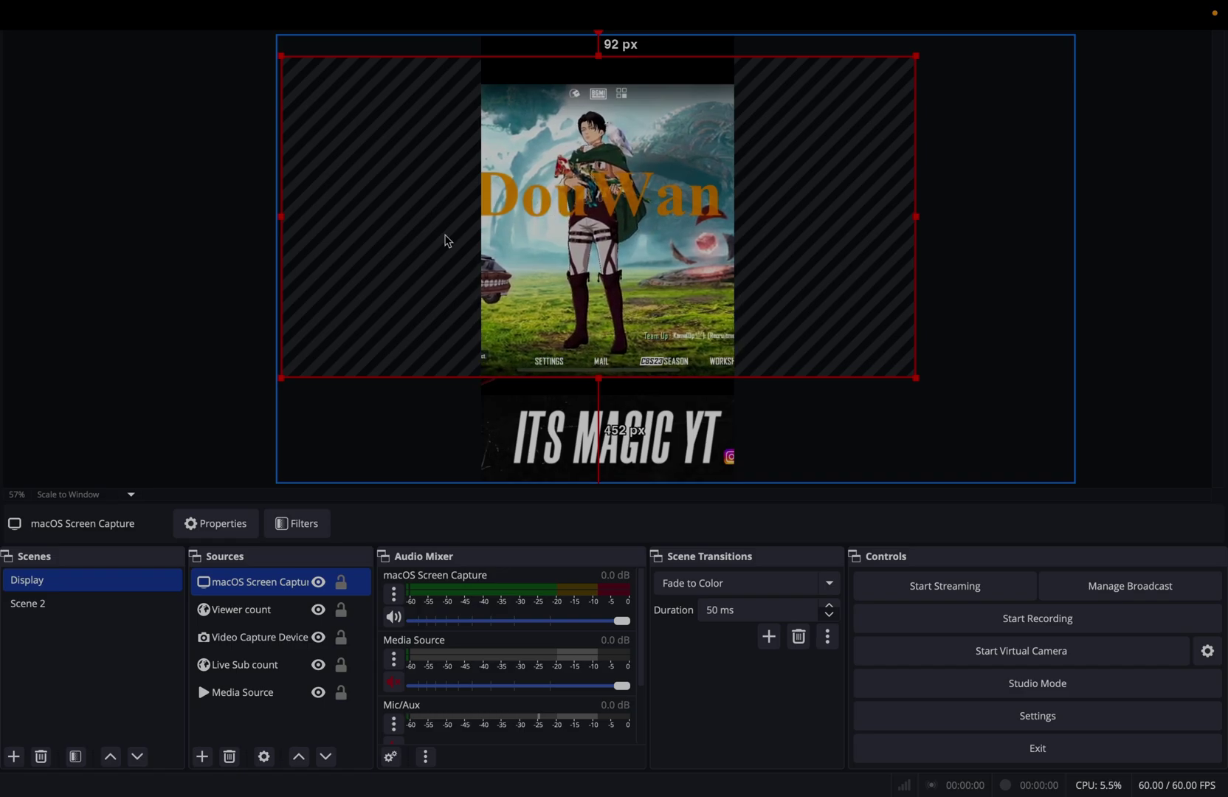
pyautogui.press('ctrl+super+f')
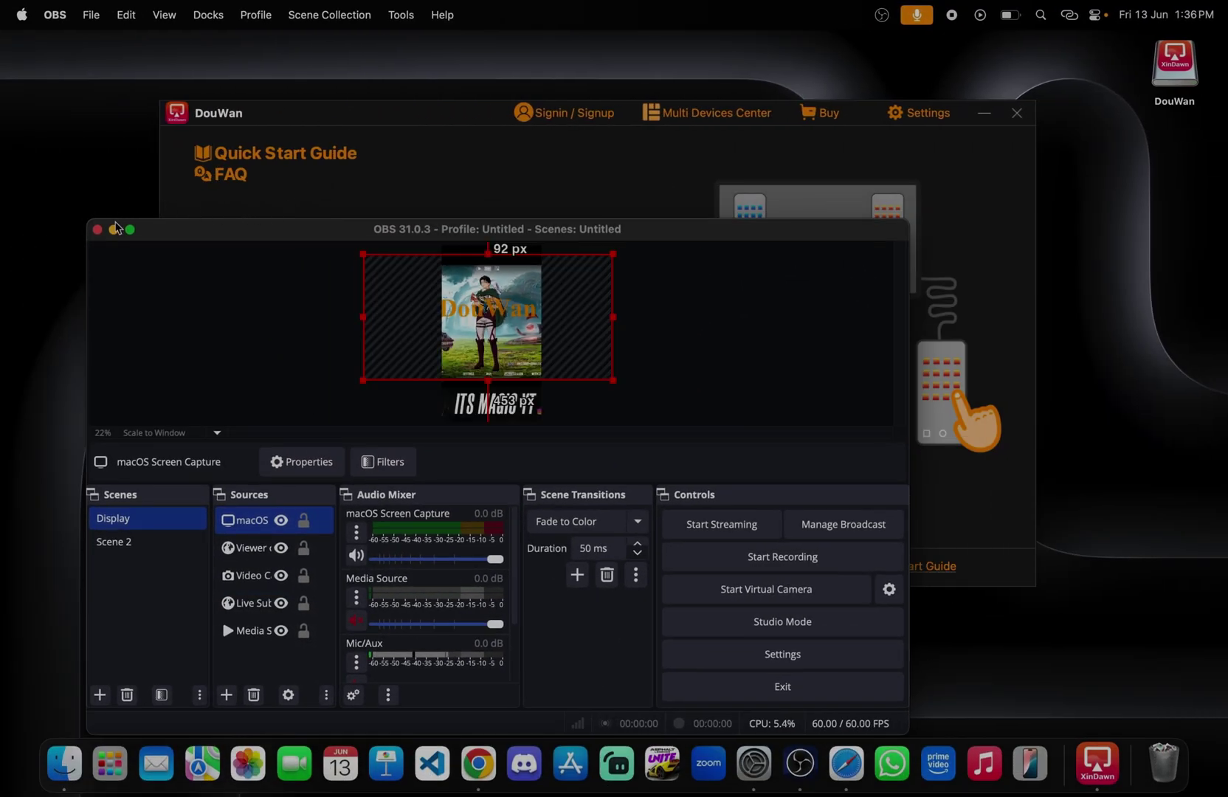
# Step: Minimize OBS, bring DouWan forward, and hide the iPhone mirroring window
pyautogui.click(114, 229)
pyautogui.moveTo(423, 123); pyautogui.dragTo(417, 123)
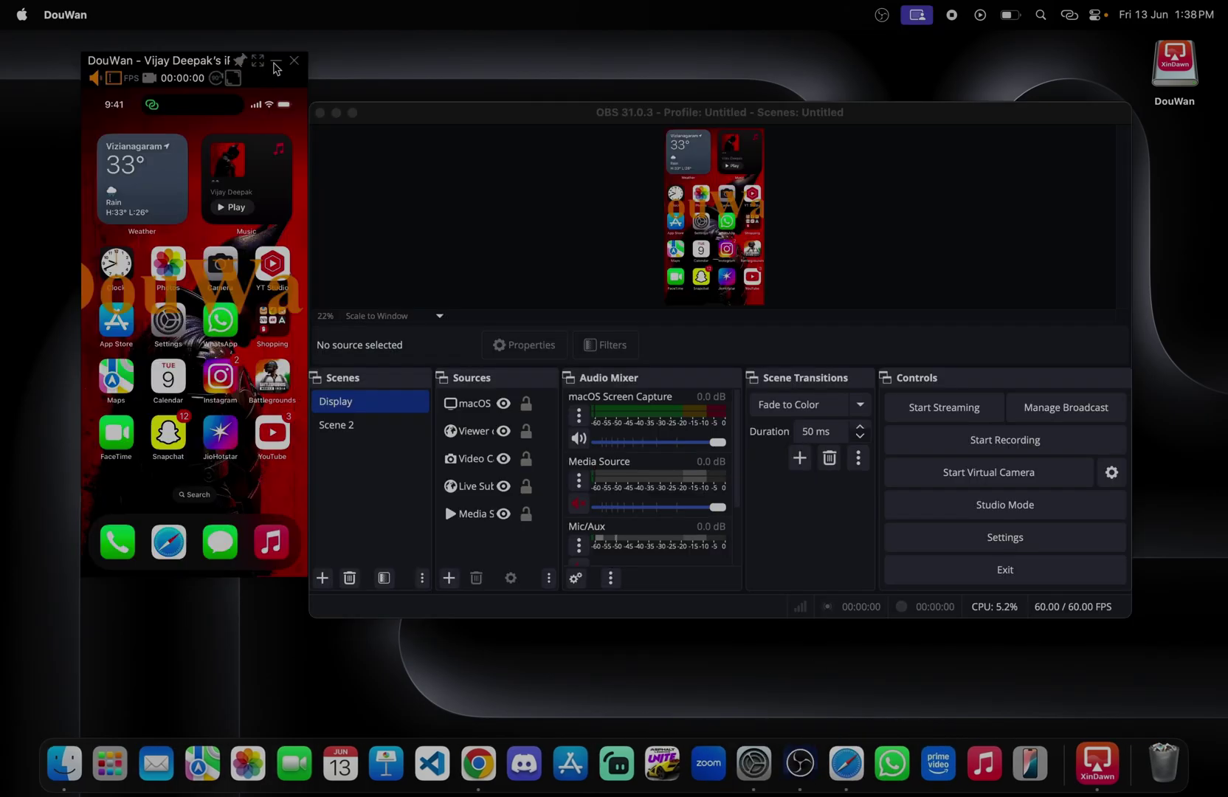
pyautogui.click(276, 65)
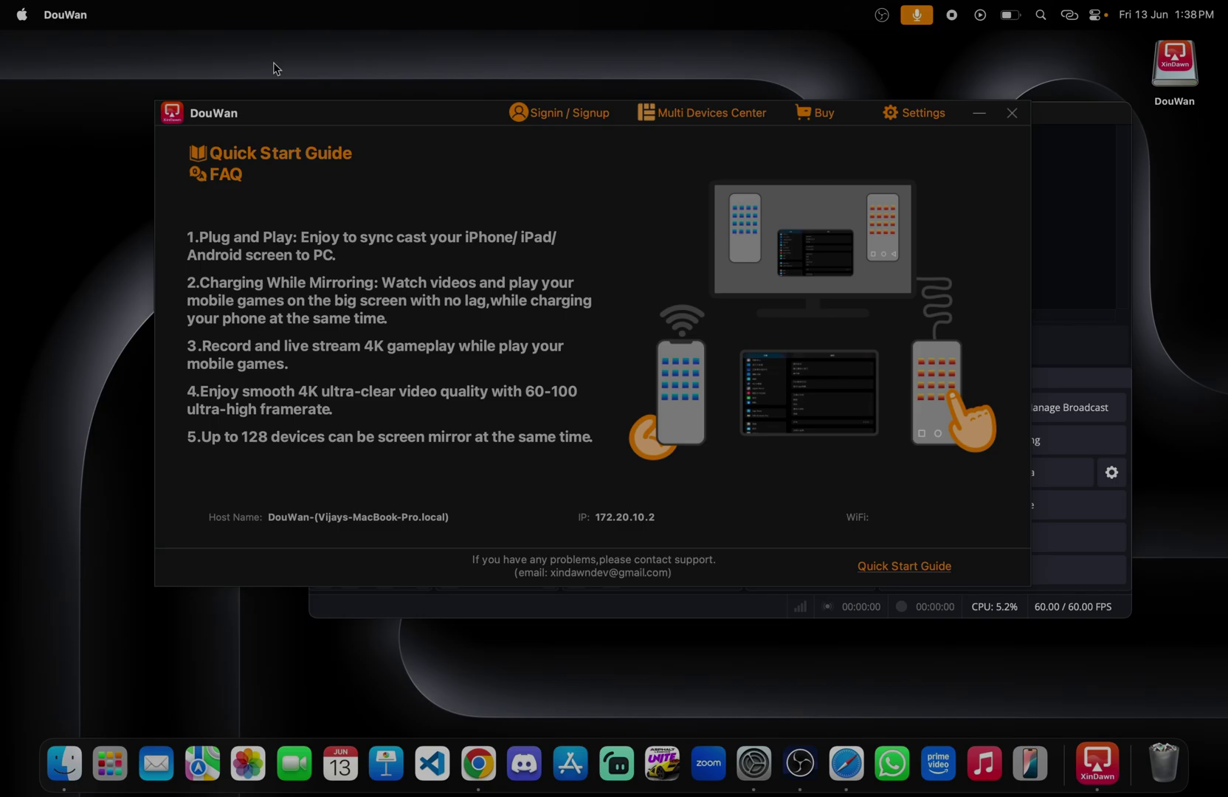
pyautogui.click(898, 112)
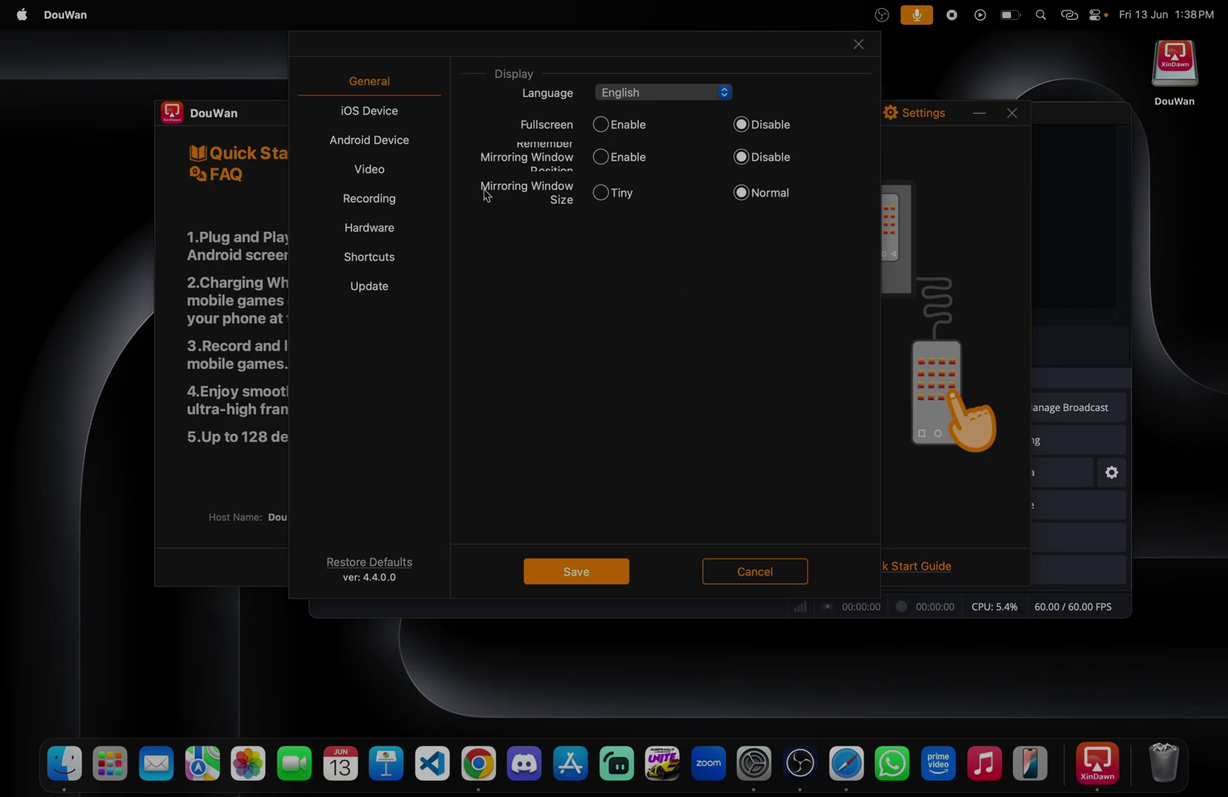
pyautogui.click(384, 110)
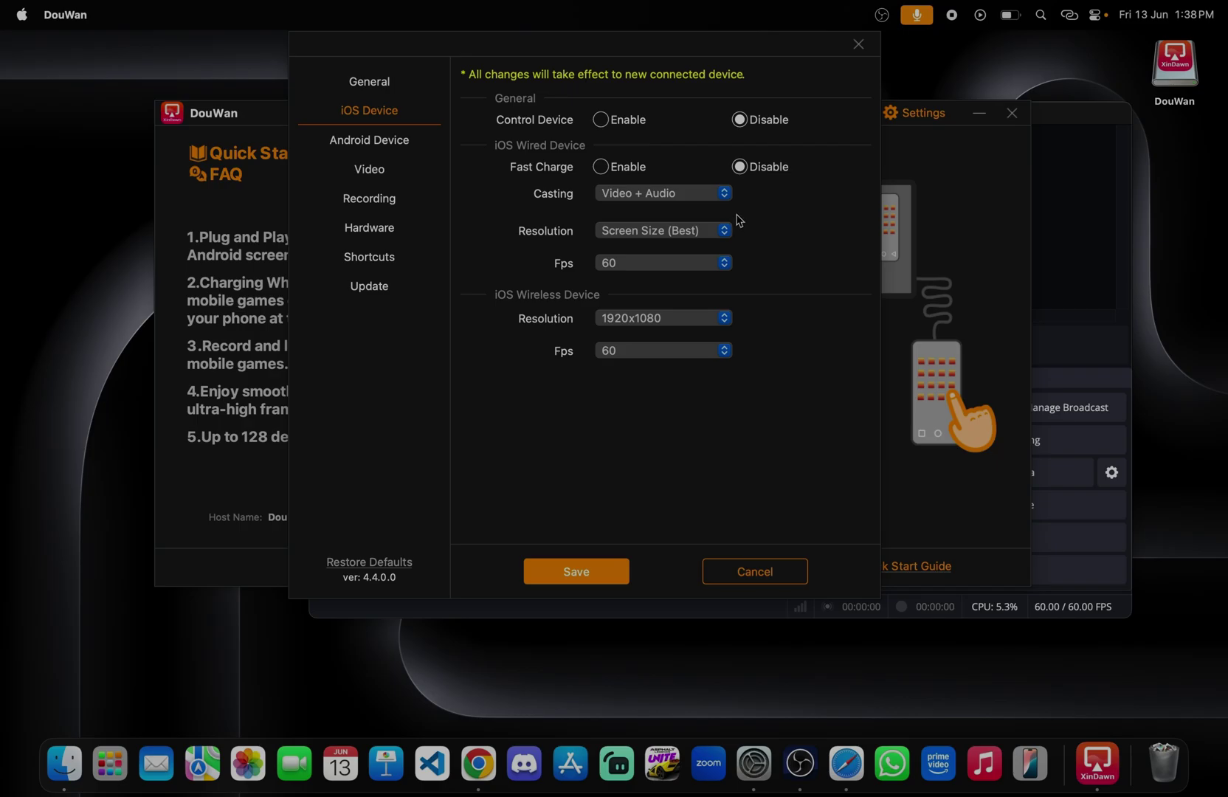
pyautogui.click(724, 262)
pyautogui.click(787, 256)
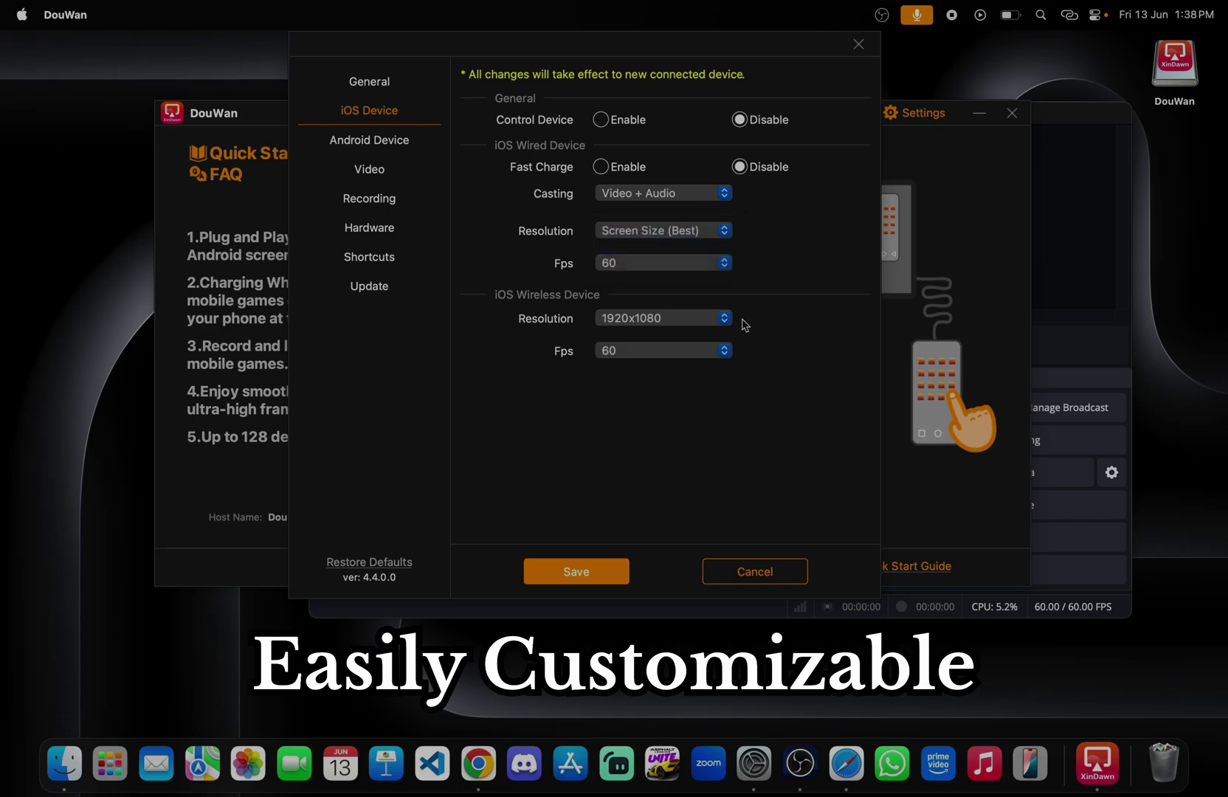
pyautogui.click(727, 350)
pyautogui.click(815, 266)
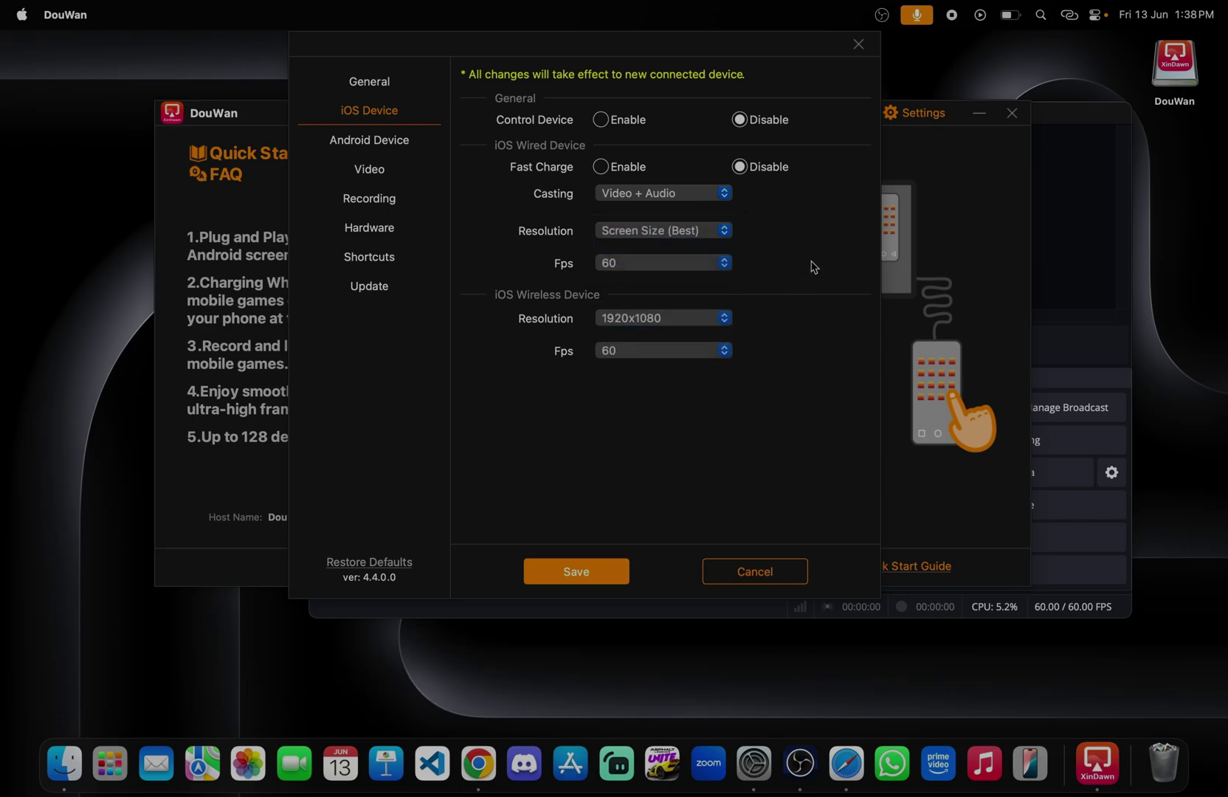
pyautogui.click(391, 145)
pyautogui.click(725, 323)
pyautogui.click(784, 310)
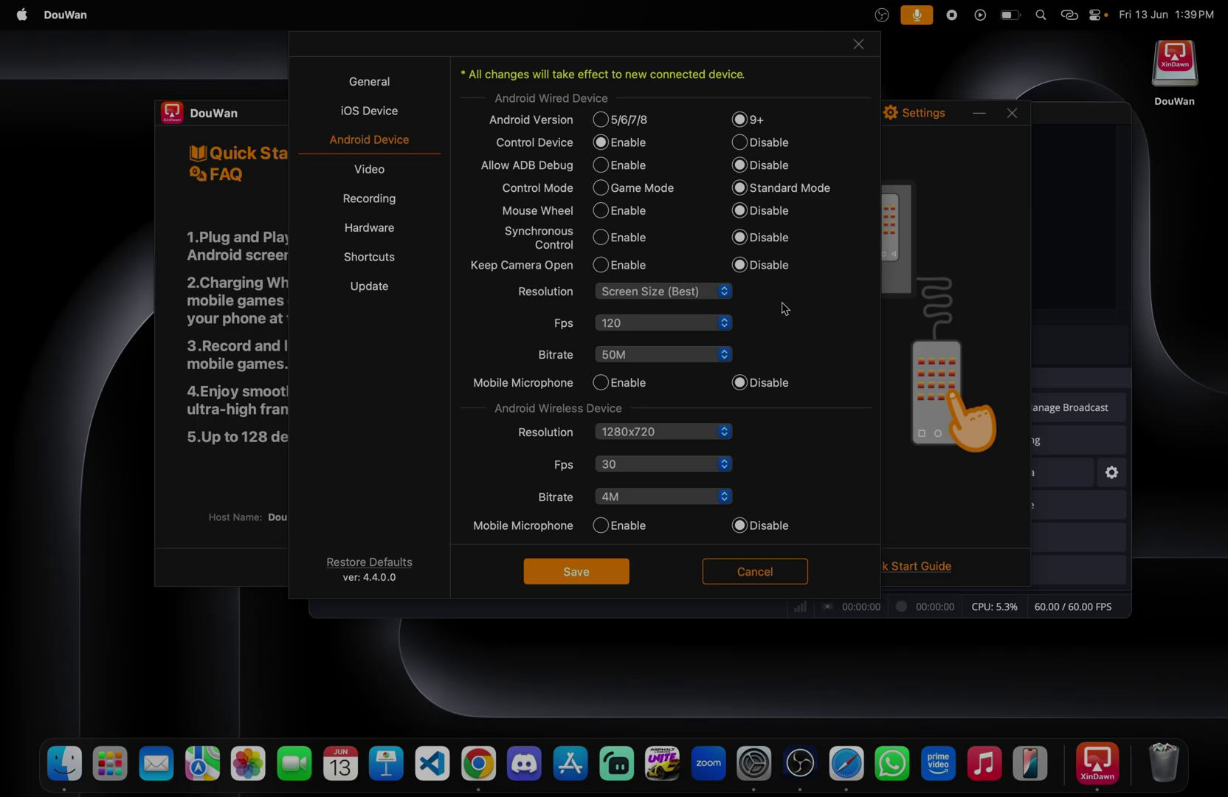
pyautogui.click(378, 176)
pyautogui.click(370, 201)
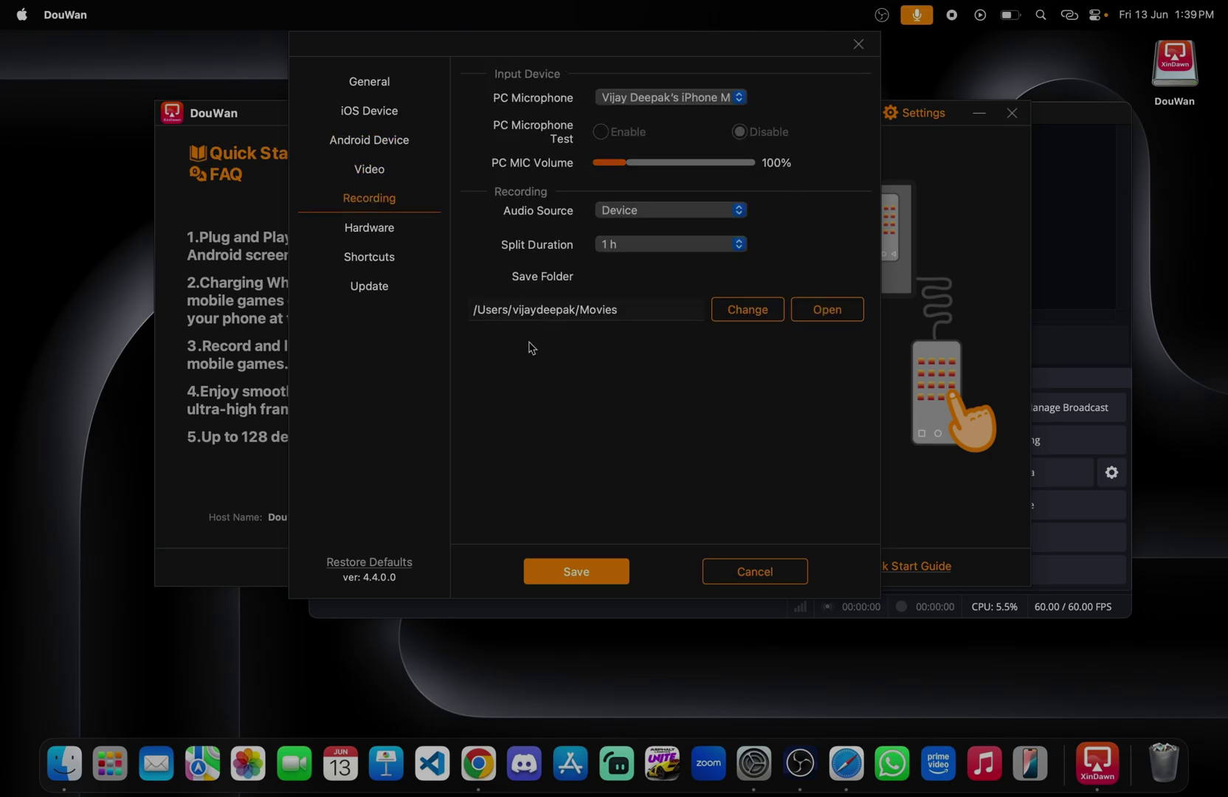
pyautogui.click(389, 230)
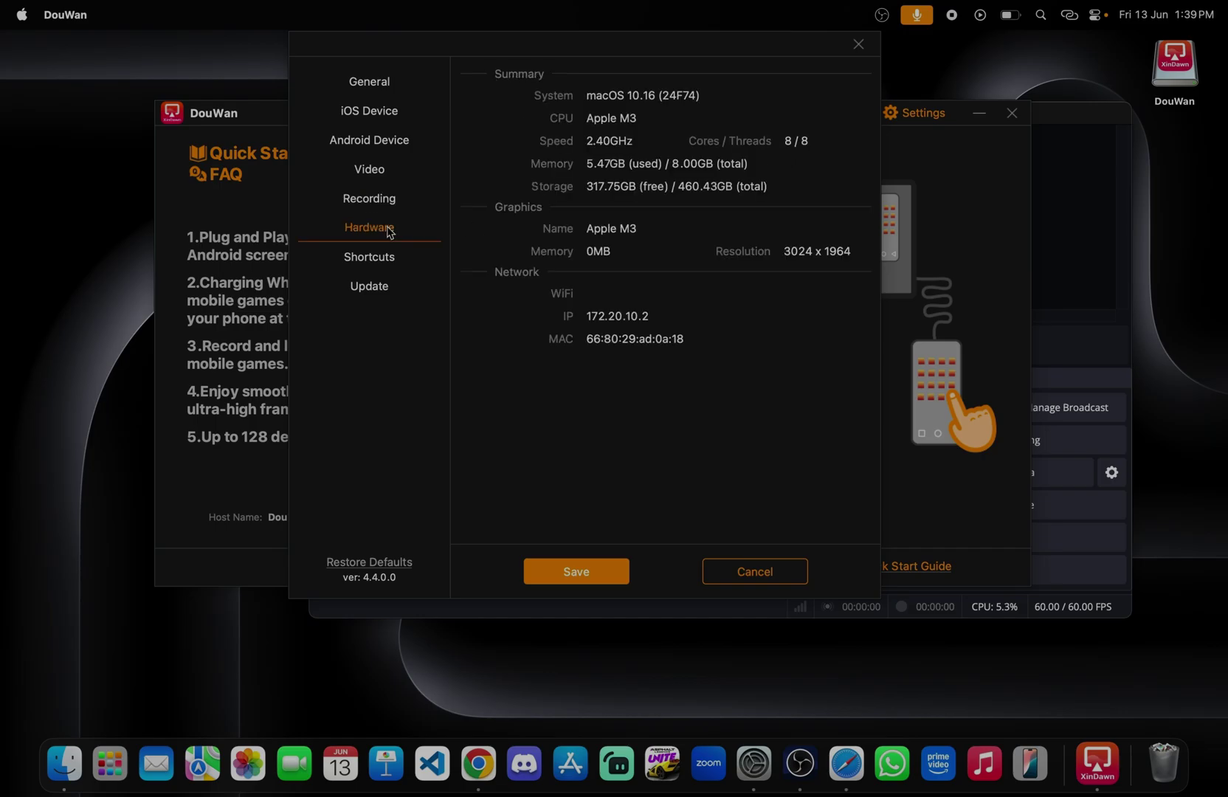
pyautogui.click(391, 264)
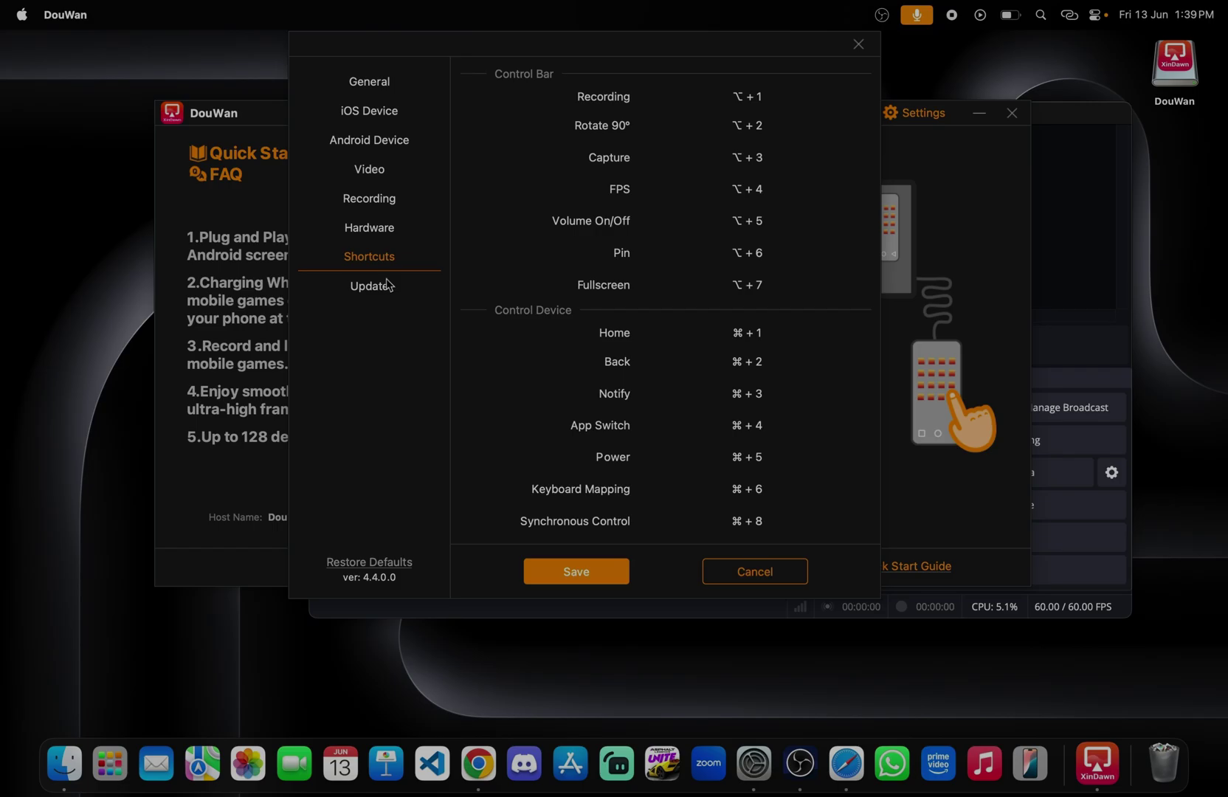
pyautogui.click(385, 285)
pyautogui.click(367, 82)
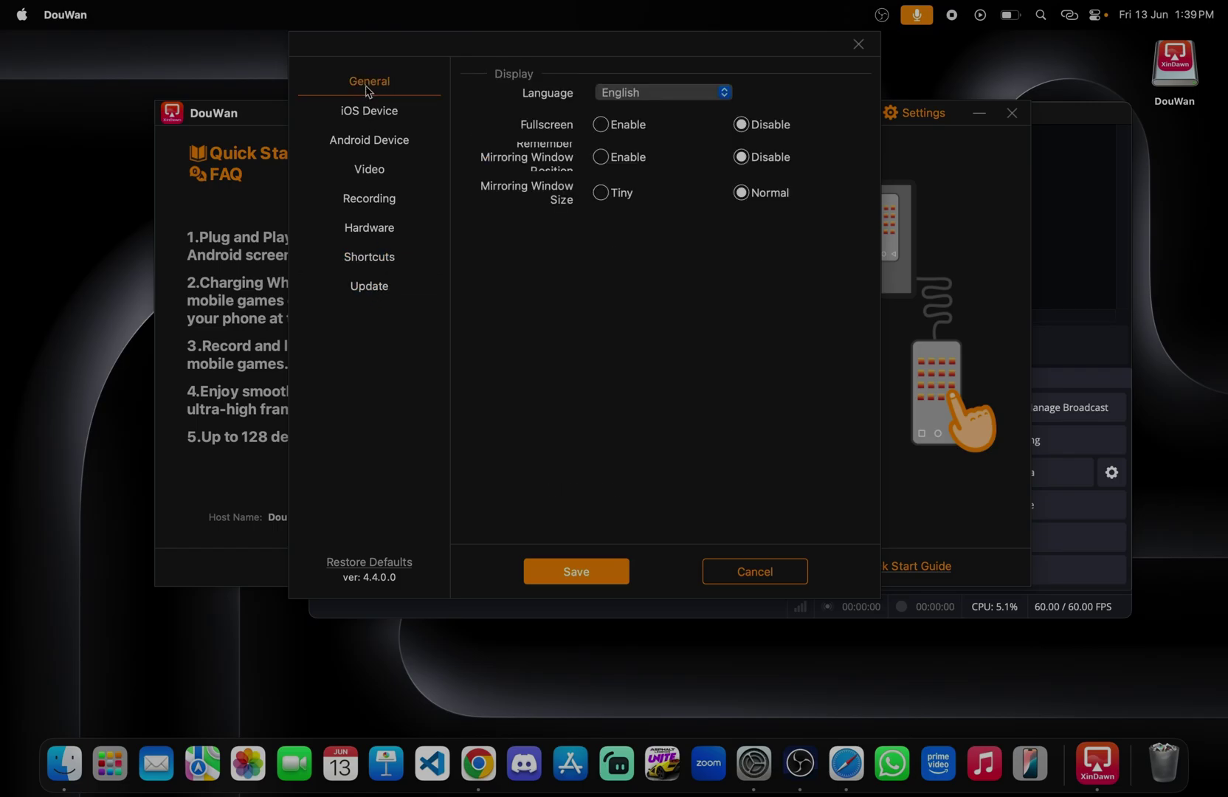
pyautogui.click(370, 112)
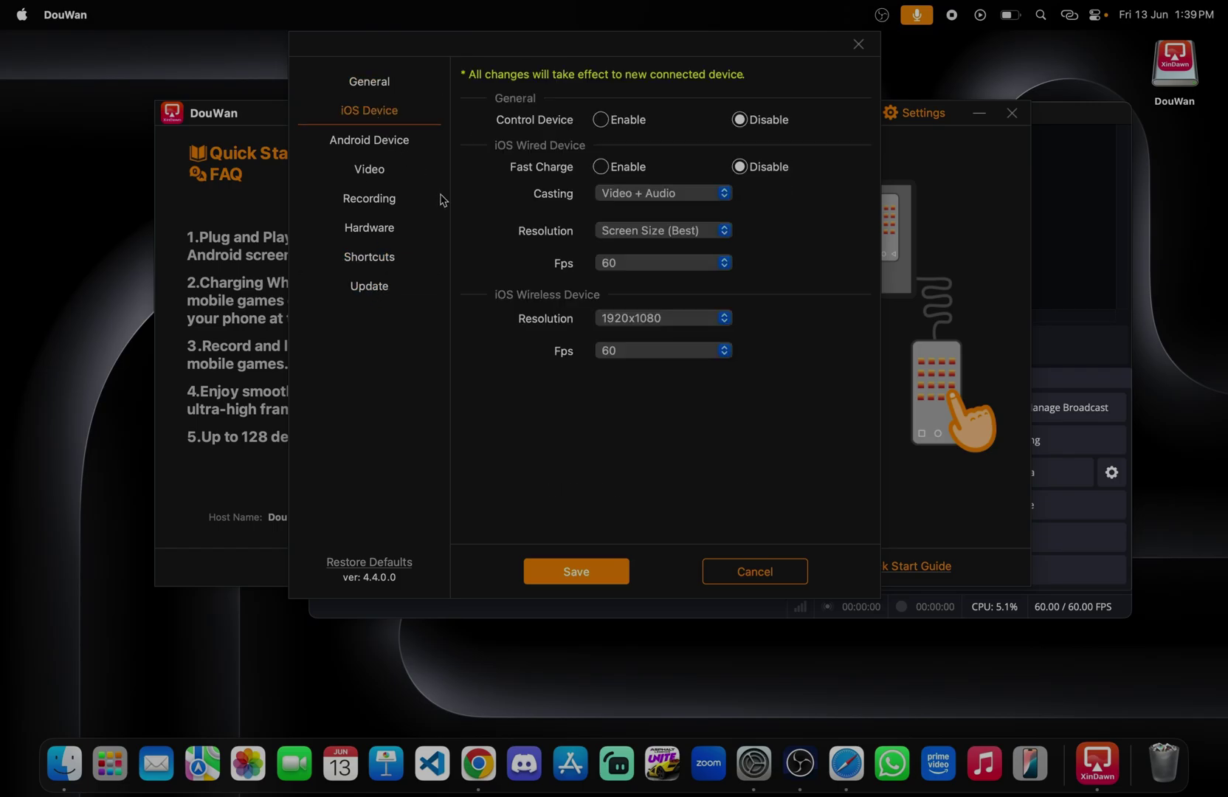
pyautogui.click(778, 572)
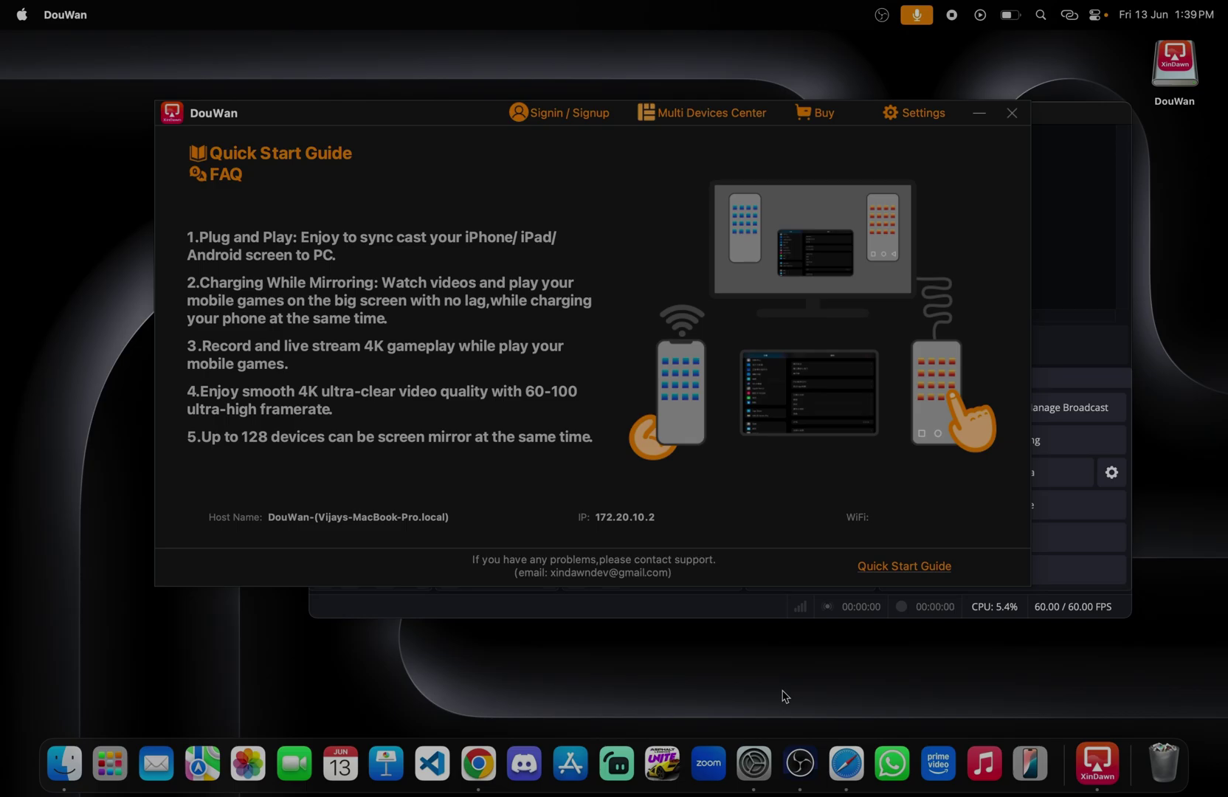
# Step: Open and dismiss the Signin / Signup form, move the mirror window, and minimize OBS
pyautogui.click(573, 122)
pyautogui.click(744, 179)
pyautogui.press('super+w')
pyautogui.press('super+w')
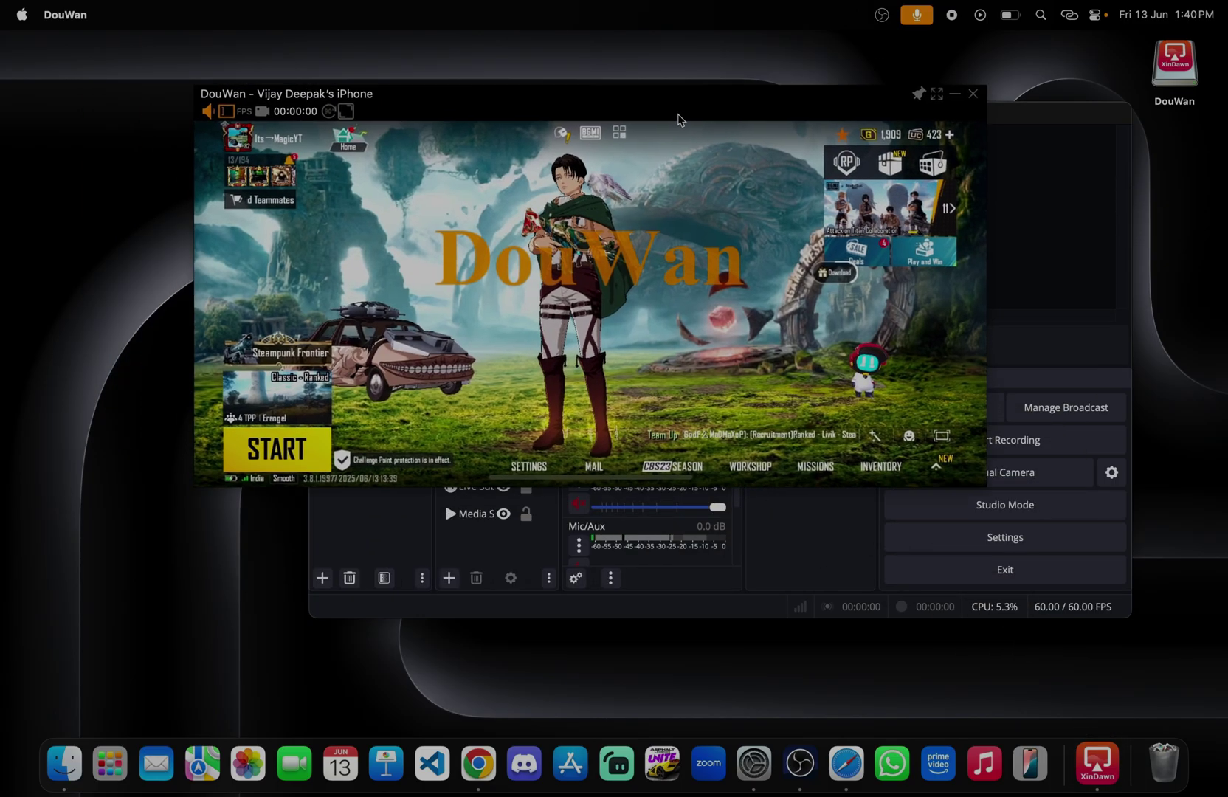
pyautogui.moveTo(680, 120); pyautogui.dragTo(725, 162)
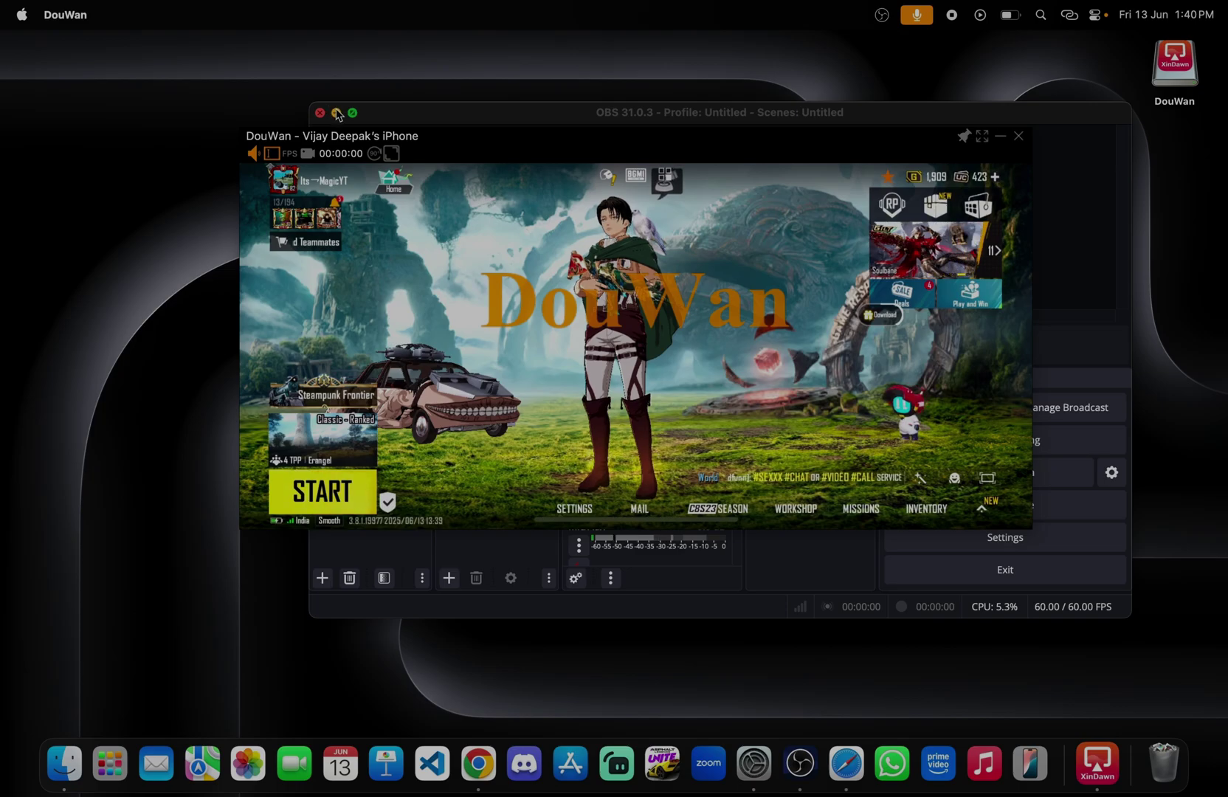
pyautogui.press('super+m')
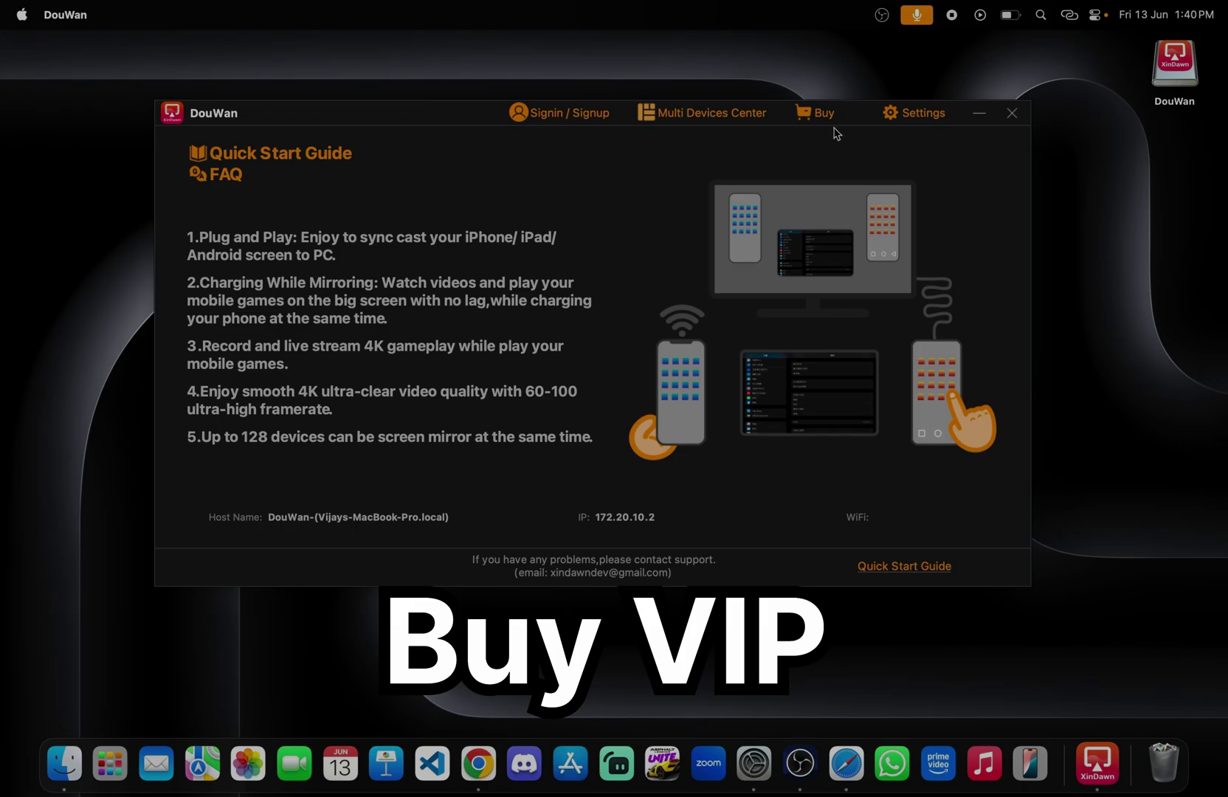
# Step: Start the VIP purchase and switch its login prompt to the Sign In form
pyautogui.click(824, 118)
pyautogui.click(661, 214)
pyautogui.click(515, 219)
pyautogui.click(661, 215)
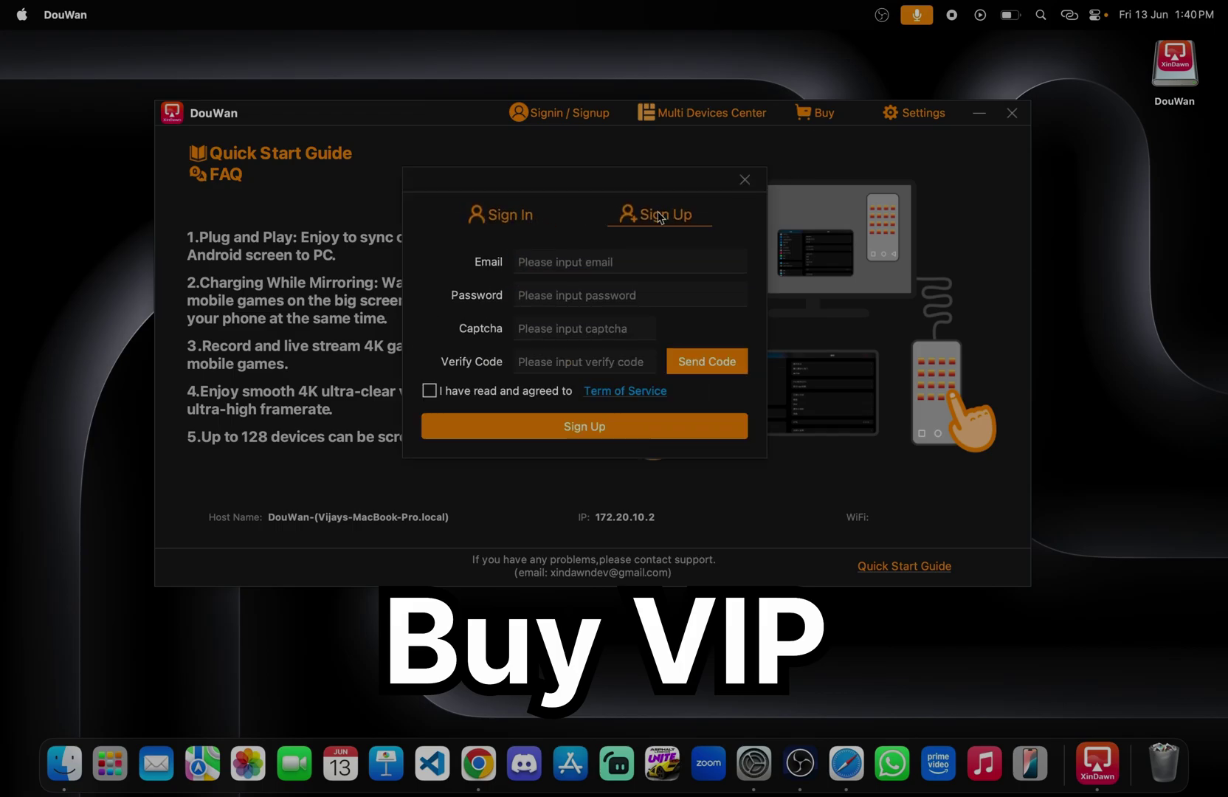
pyautogui.click(493, 213)
# Step: Enter the account email and password and sign in
pyautogui.click(586, 260)
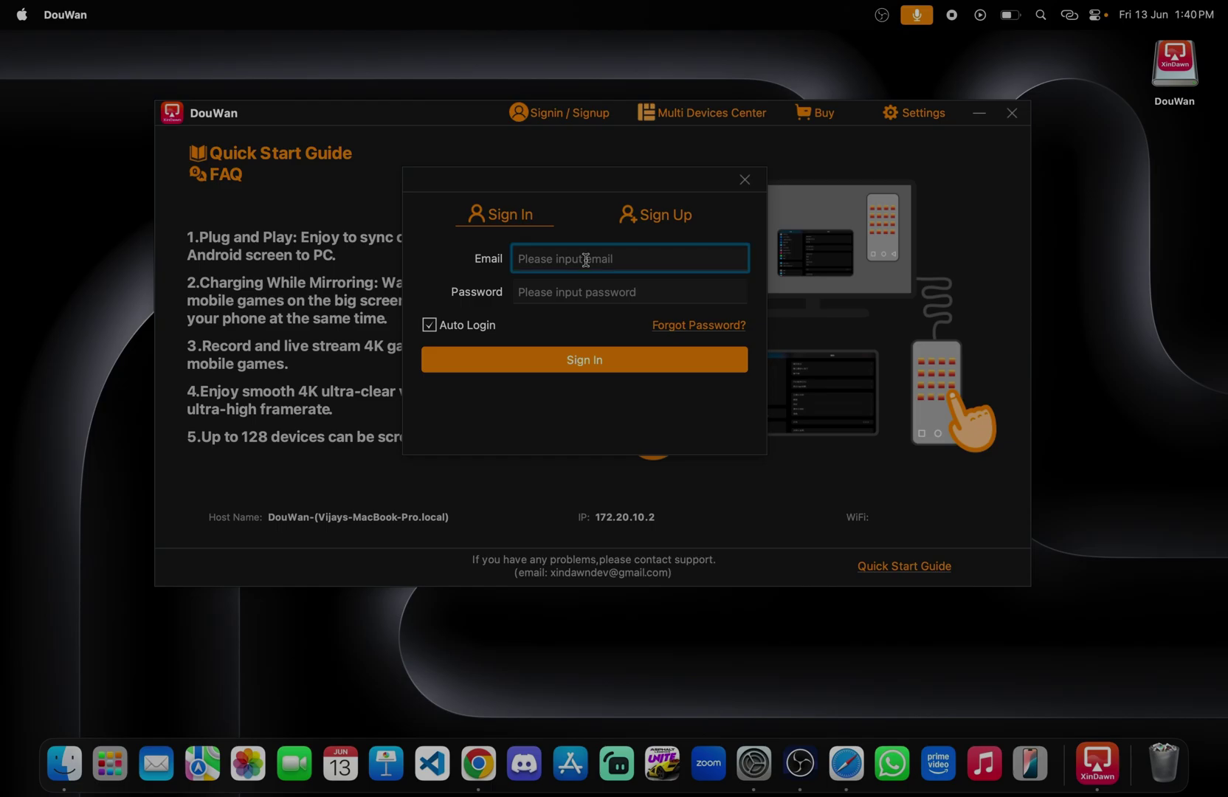
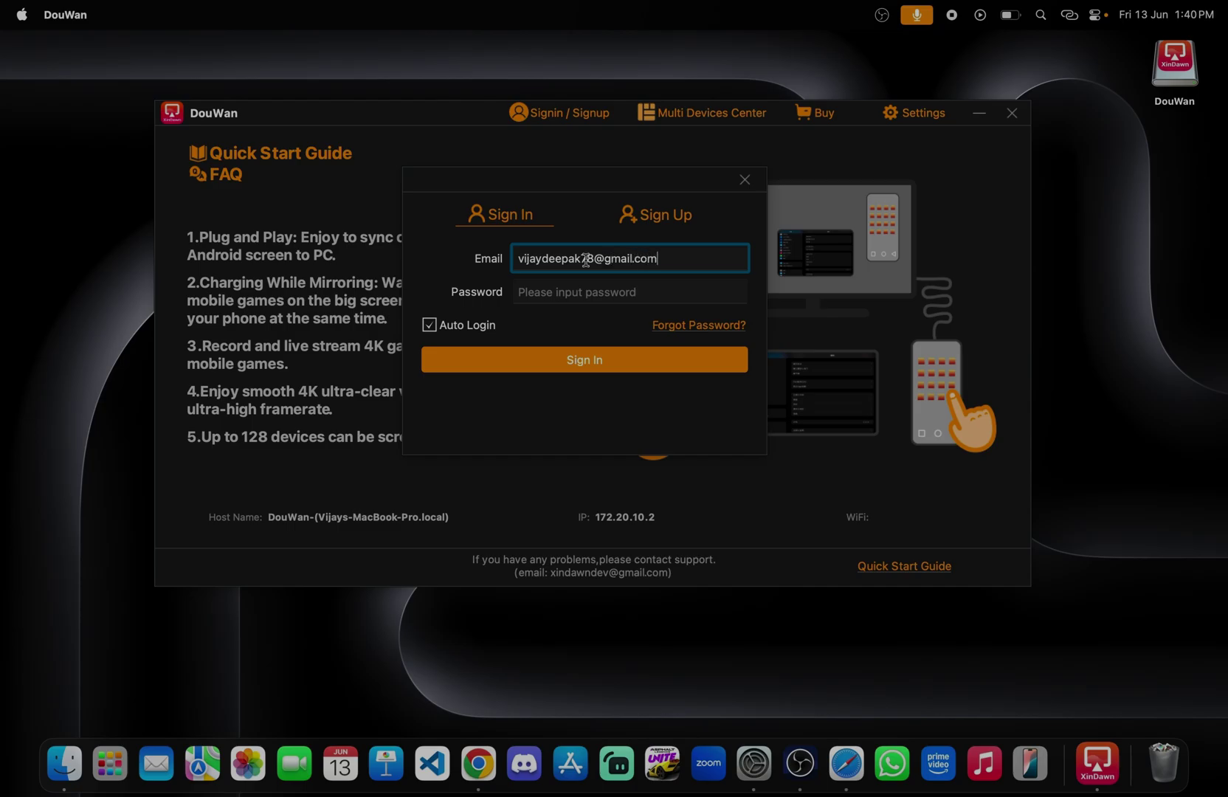
pyautogui.click(590, 302)
pyautogui.write('•••')
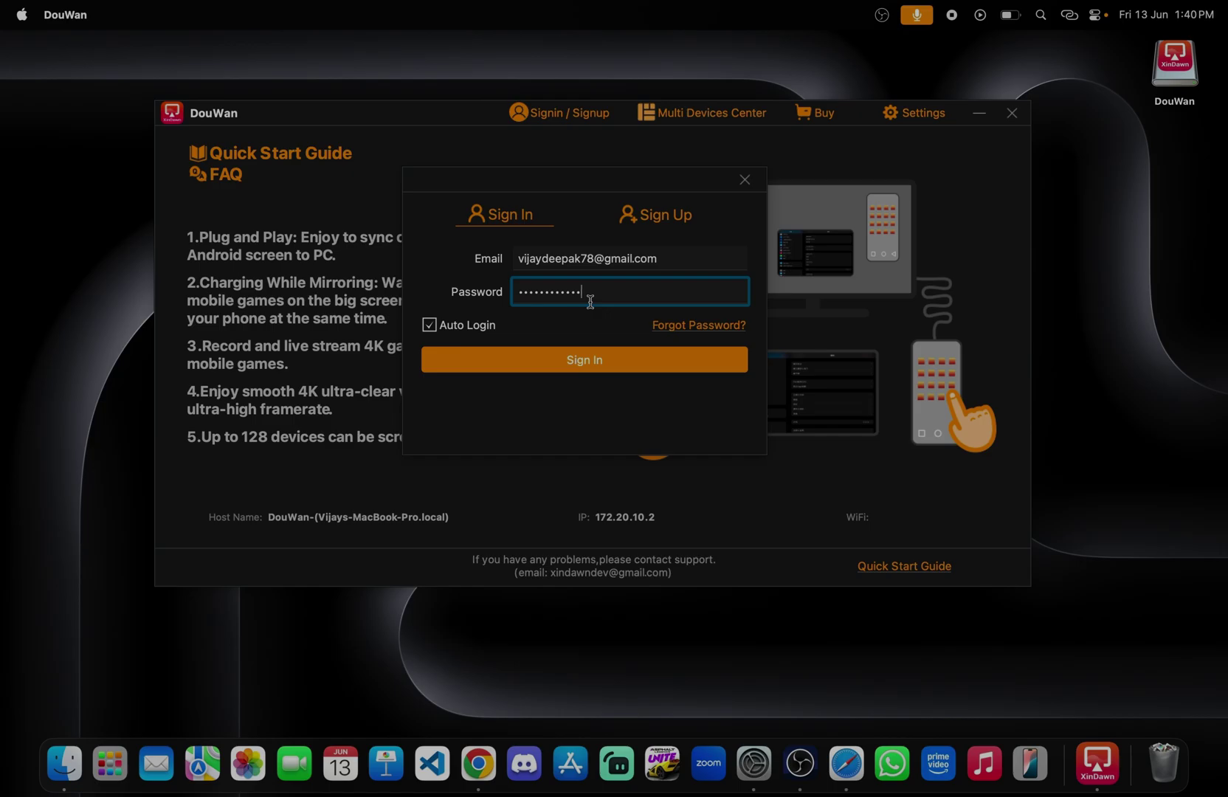
pyautogui.click(584, 361)
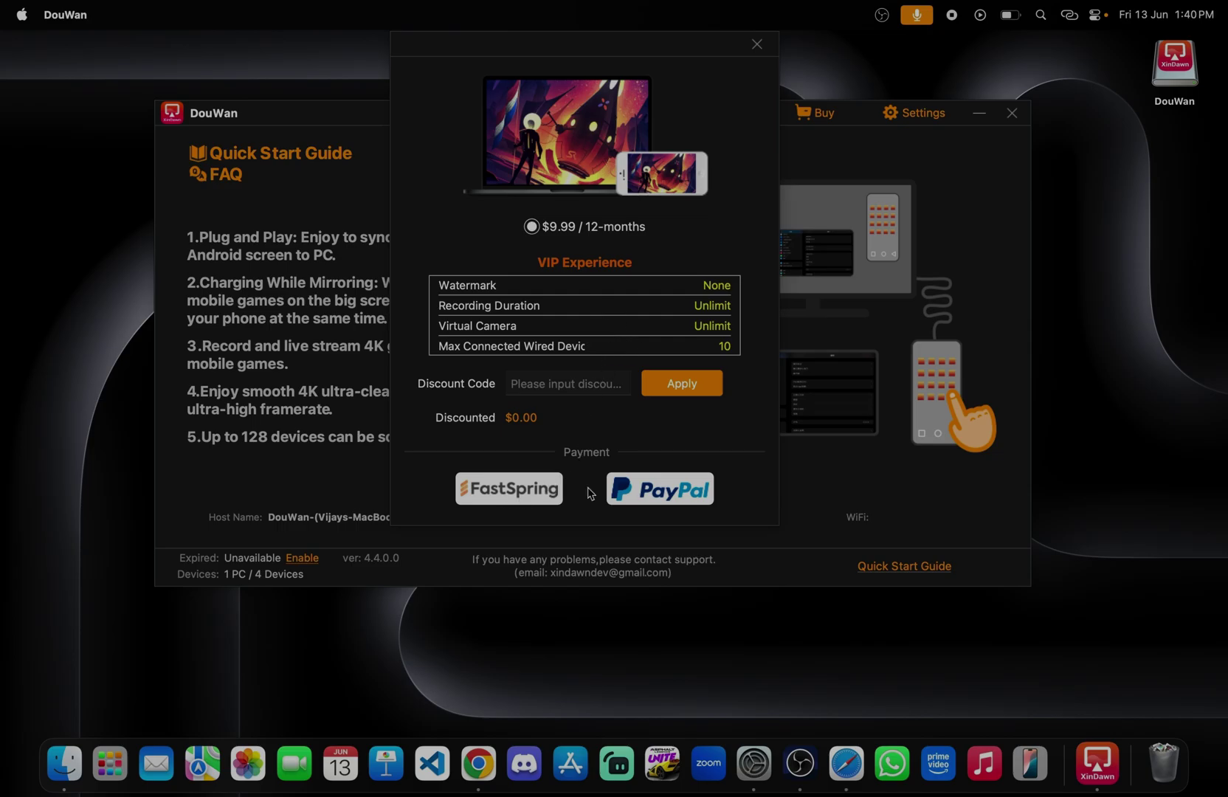
# Step: Close the VIP Experience purchase dialog to return to the Quick Start Guide
pyautogui.click(756, 46)
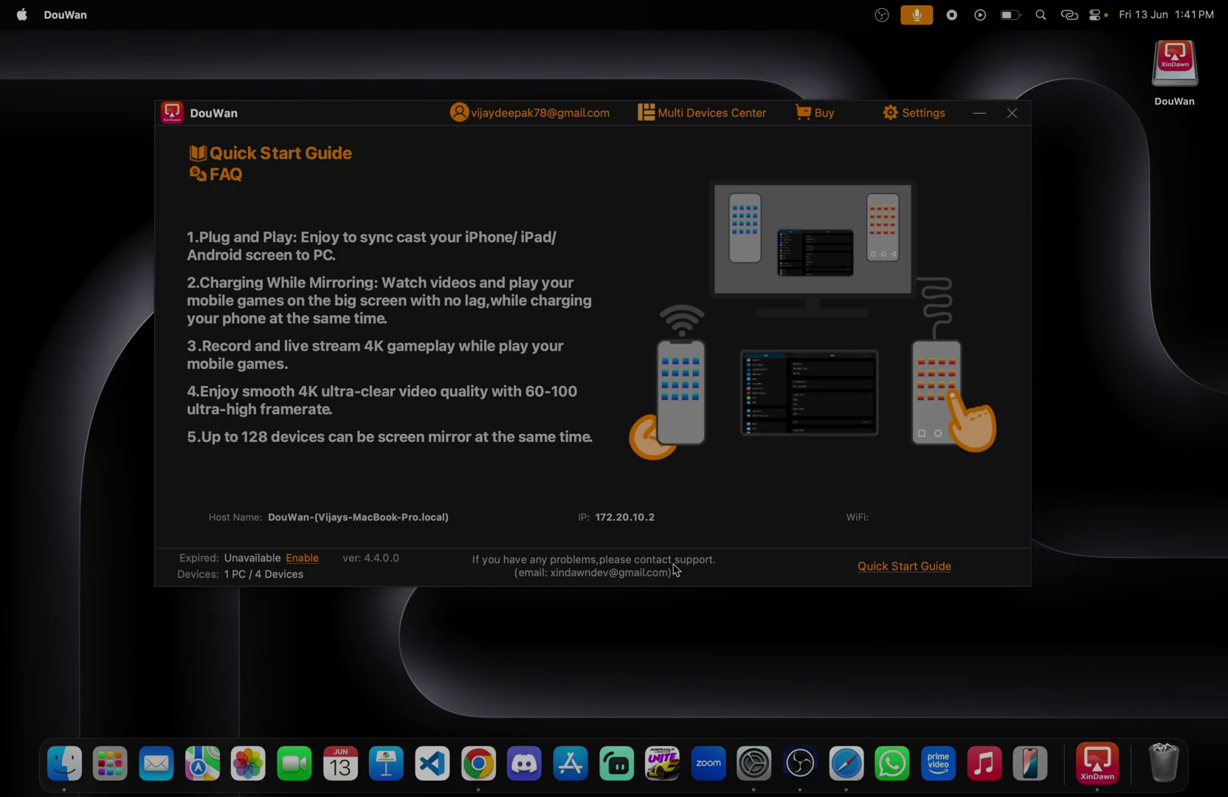
# Step: Switch to Chrome and scroll the DouWan homepage's features and download options
pyautogui.click(479, 761)
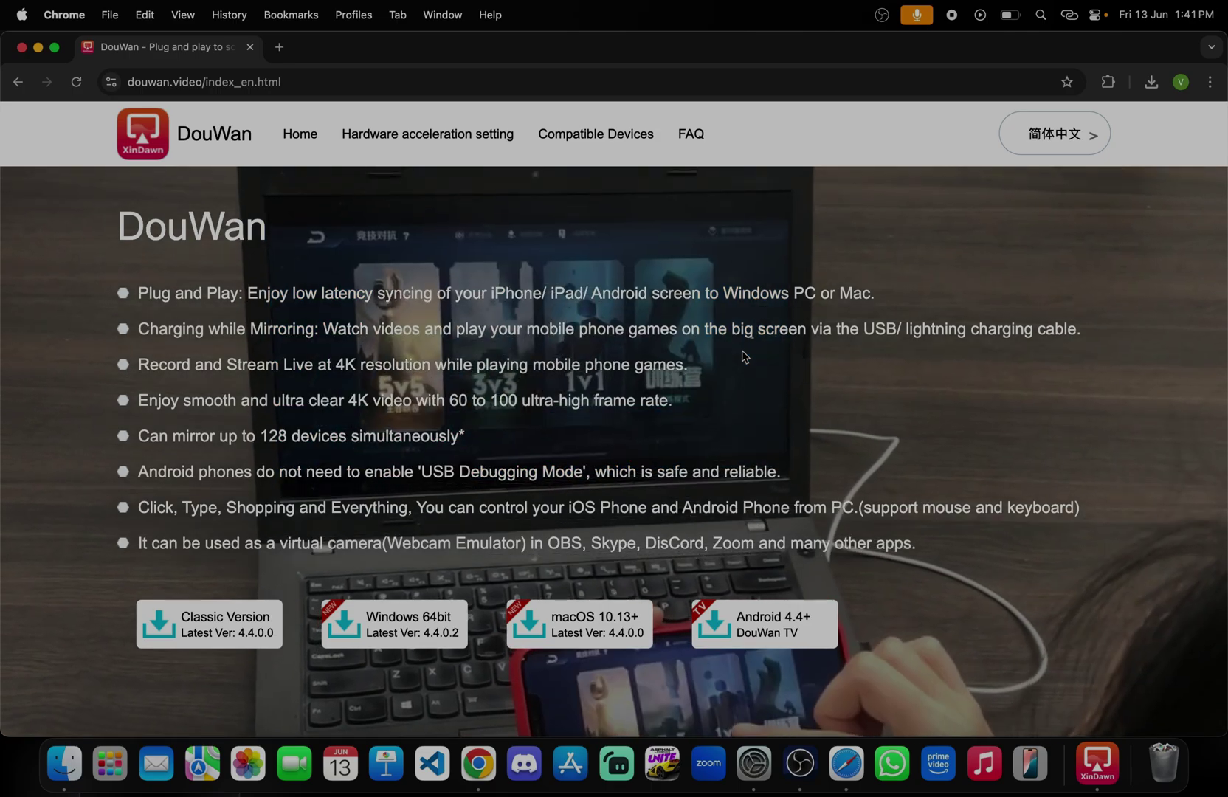
pyautogui.scroll(-2, 744, 357)
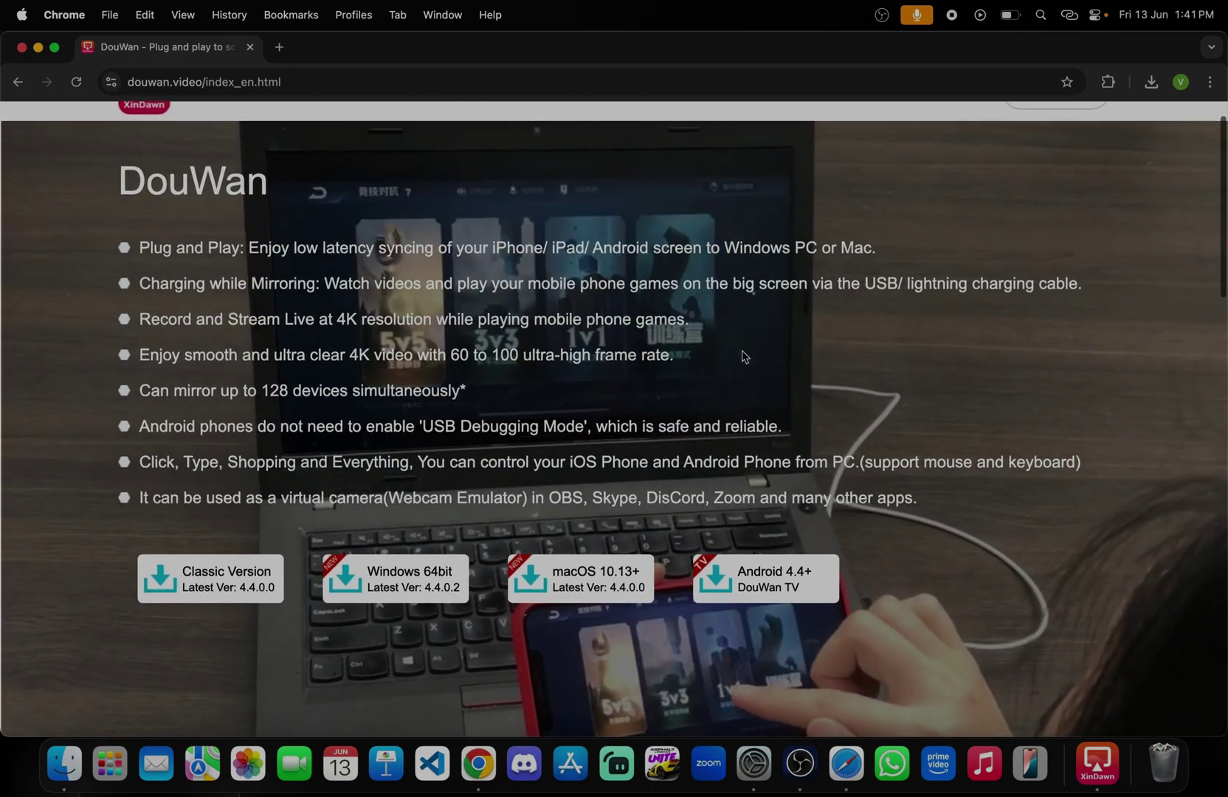
pyautogui.scroll(-4, 743, 356)
pyautogui.scroll(3, 743, 357)
pyautogui.scroll(2, 744, 356)
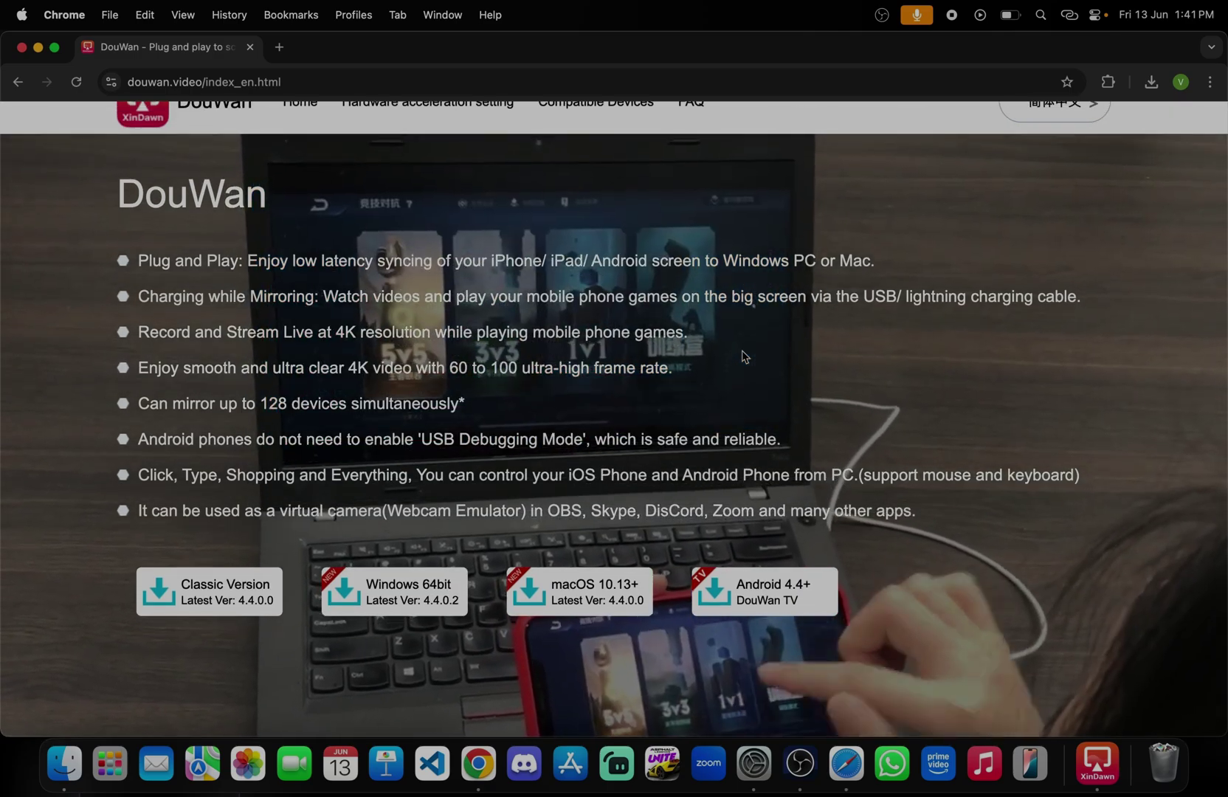